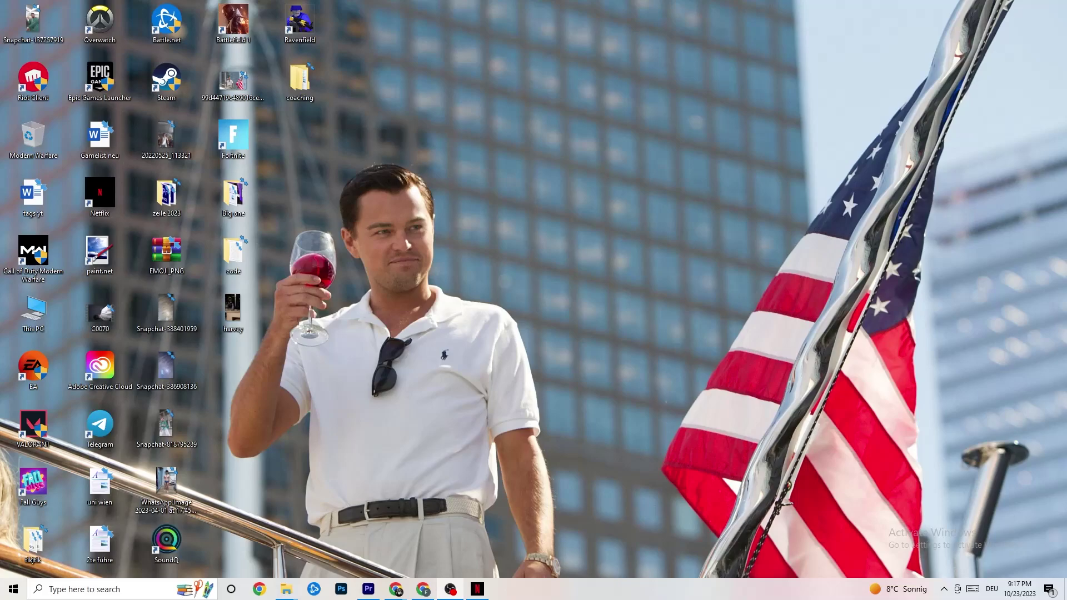
# - Open the Windows system display settings and check the available color profiles
pyautogui.click(3, 595)
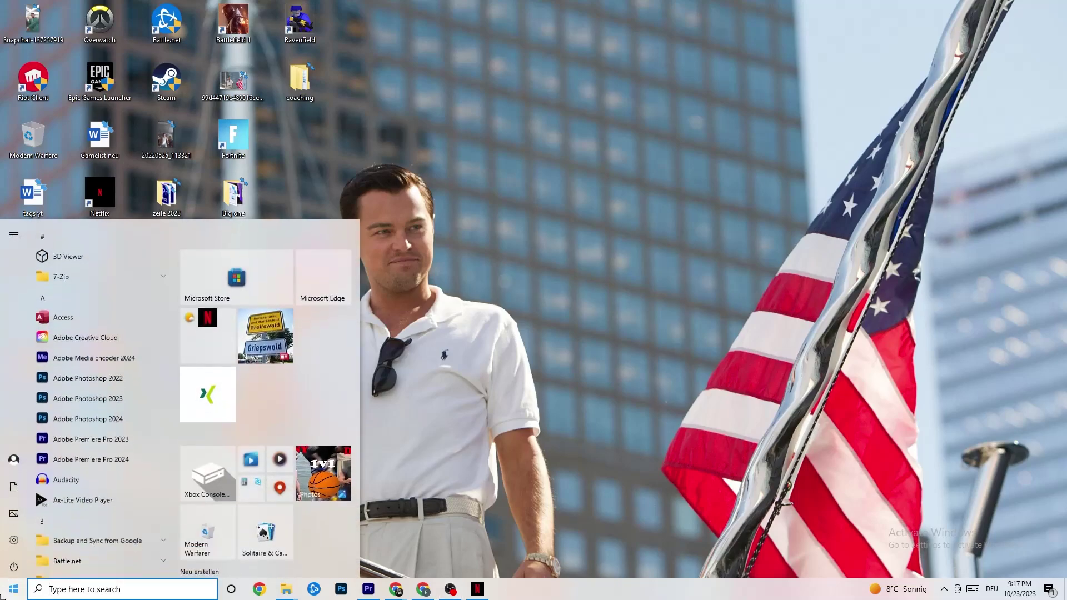
pyautogui.click(16, 539)
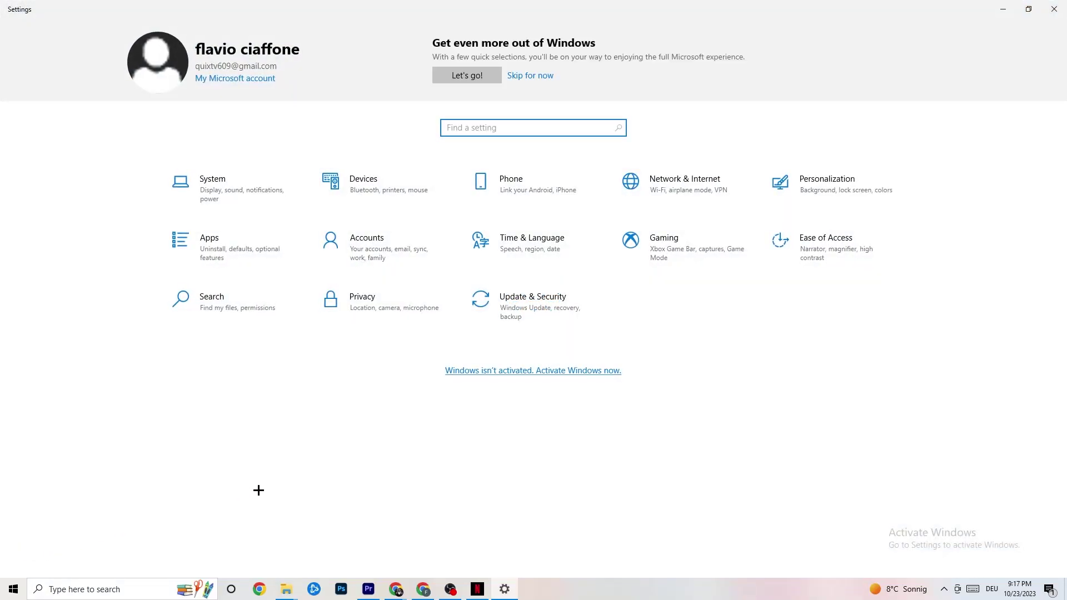
pyautogui.click(229, 194)
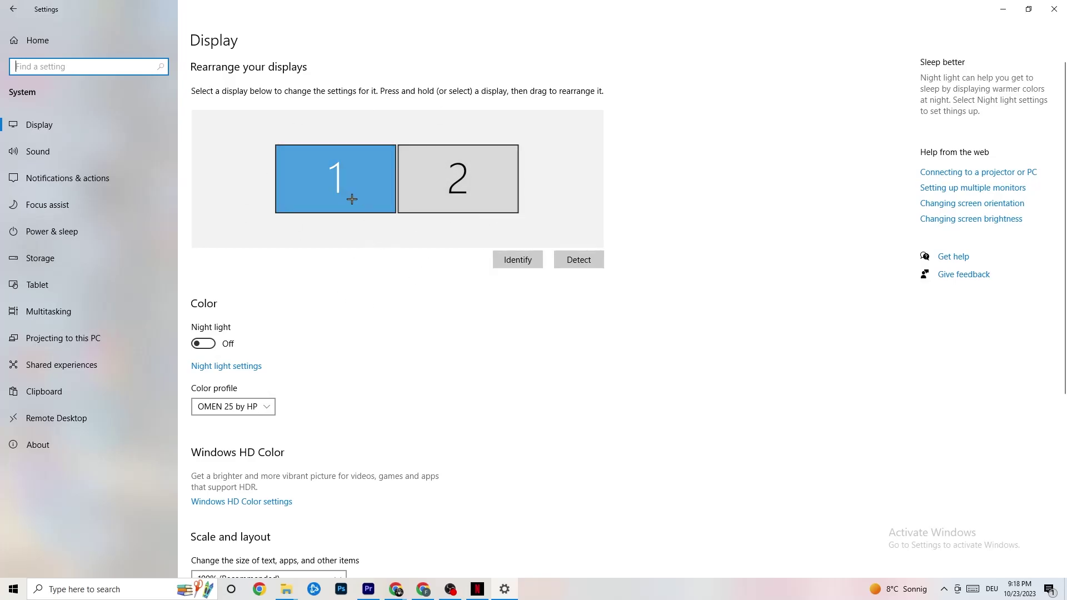
pyautogui.scroll(-5, 336, 236)
pyautogui.click(255, 146)
pyautogui.click(255, 146)
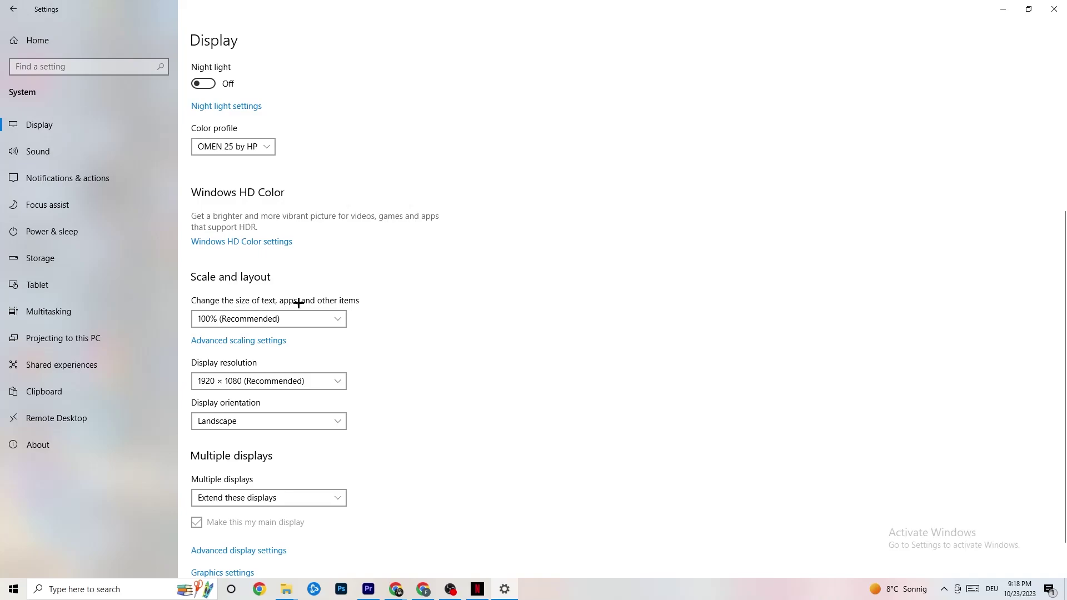
# - Check the text and app scaling choices and the display resolution choices under Scale and layout
pyautogui.click(327, 318)
pyautogui.click(457, 273)
pyautogui.click(336, 380)
pyautogui.click(465, 345)
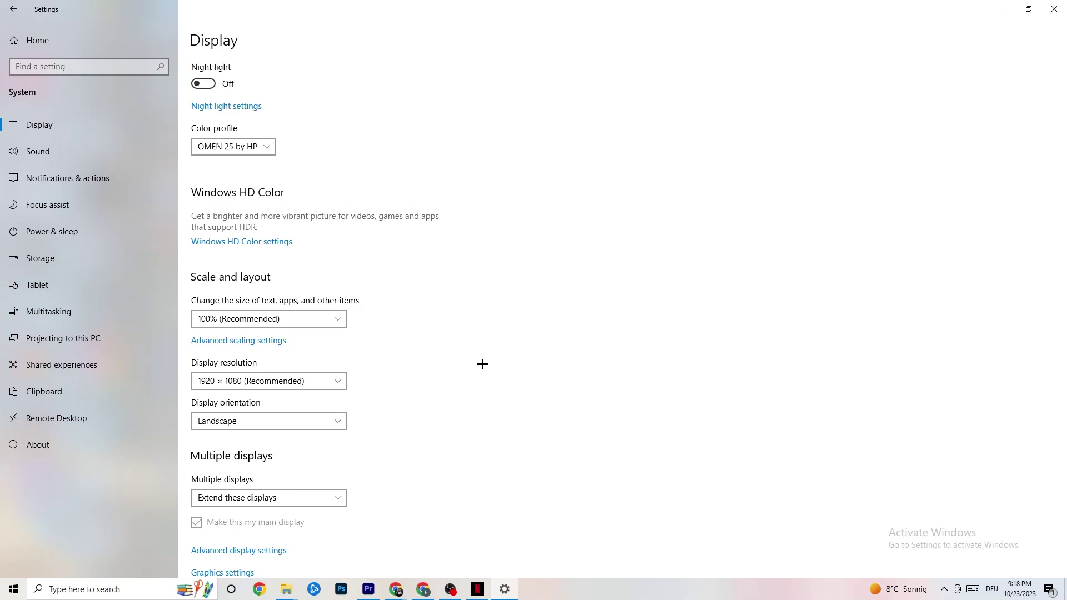
pyautogui.click(333, 381)
pyautogui.click(442, 356)
# - Examine the Storage Sense configuration, including the deletion period options for recycle bin files
pyautogui.click(69, 266)
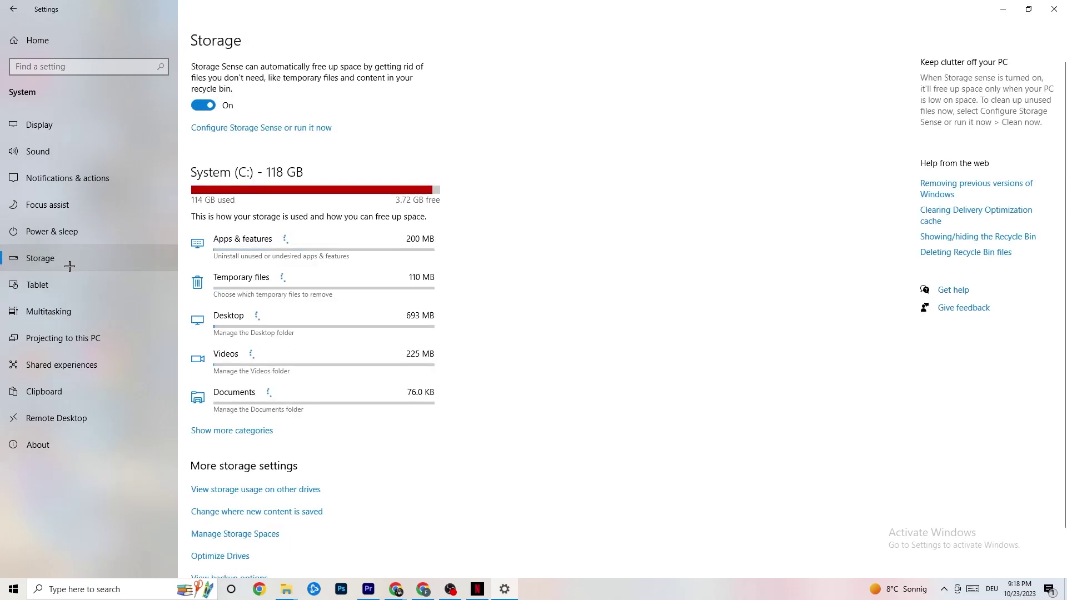
pyautogui.click(307, 133)
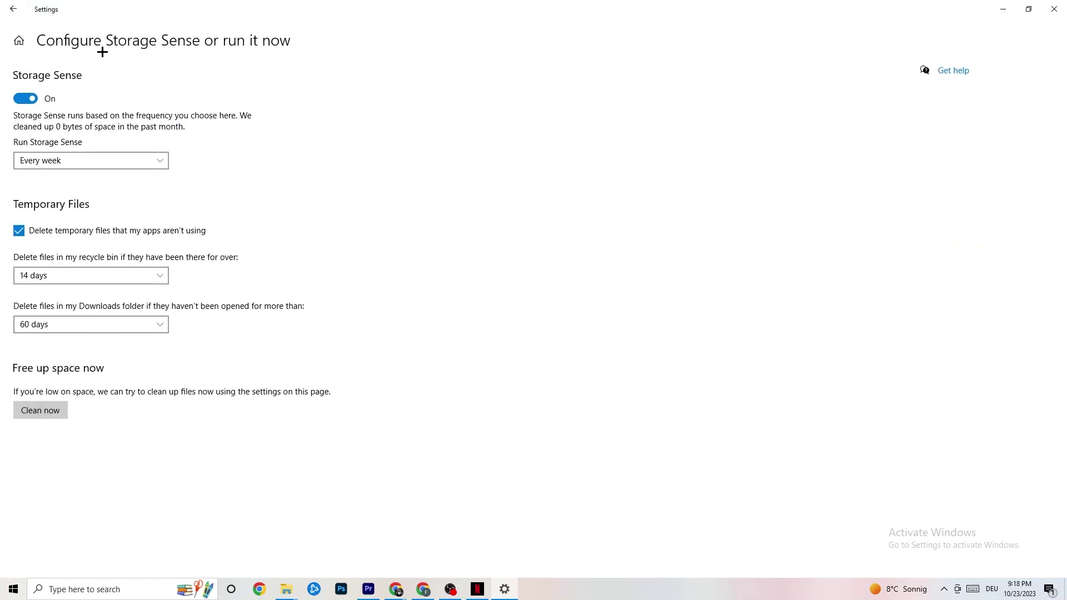
pyautogui.click(112, 277)
pyautogui.click(239, 219)
pyautogui.click(11, 8)
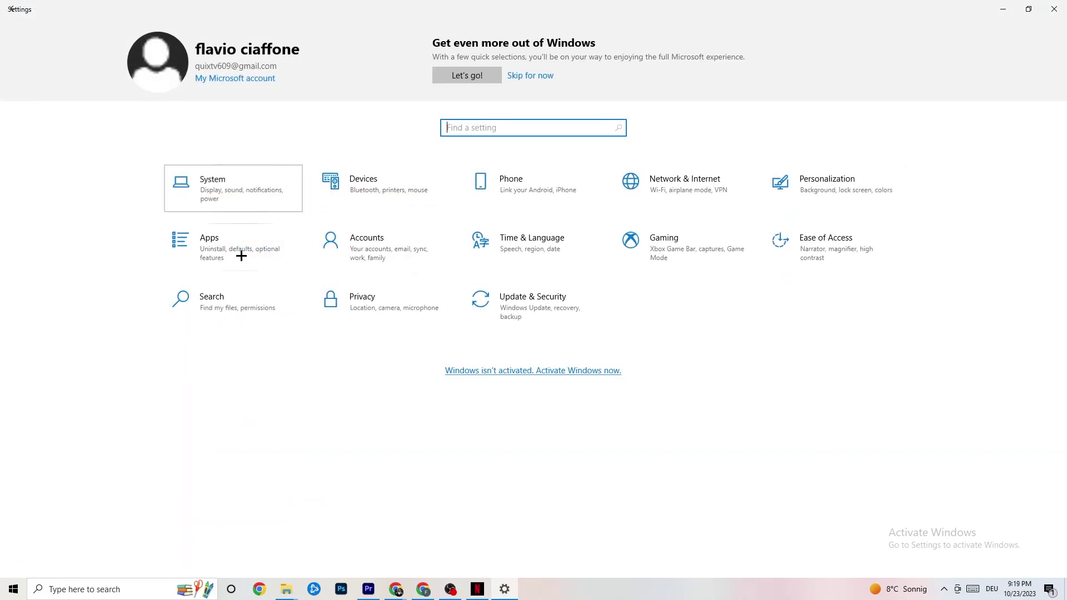
# - Review the available power plans through the additional power settings of Power & sleep
pyautogui.click(222, 189)
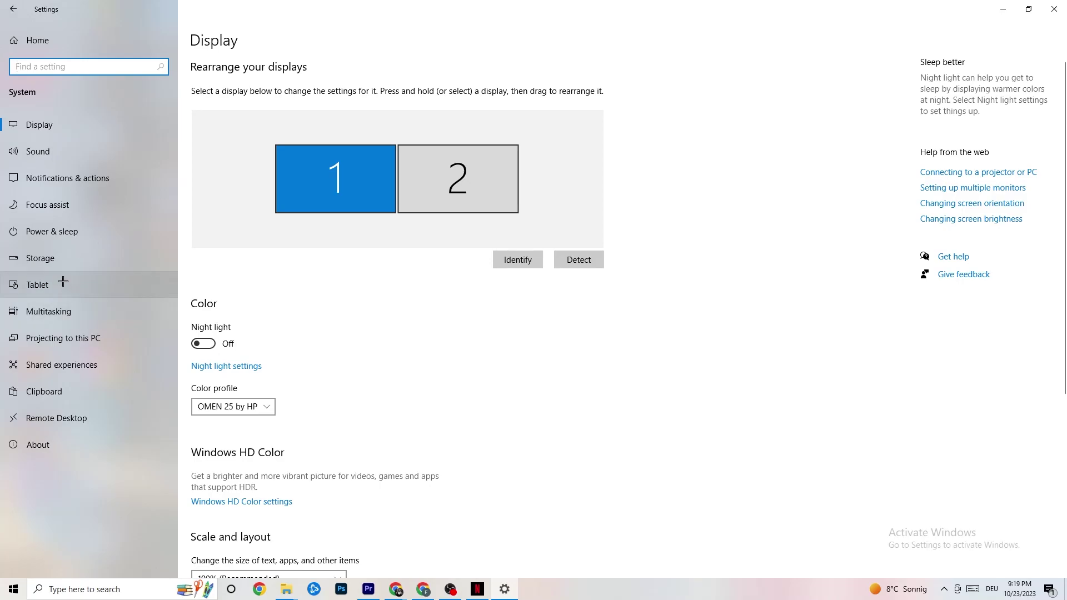
pyautogui.click(41, 229)
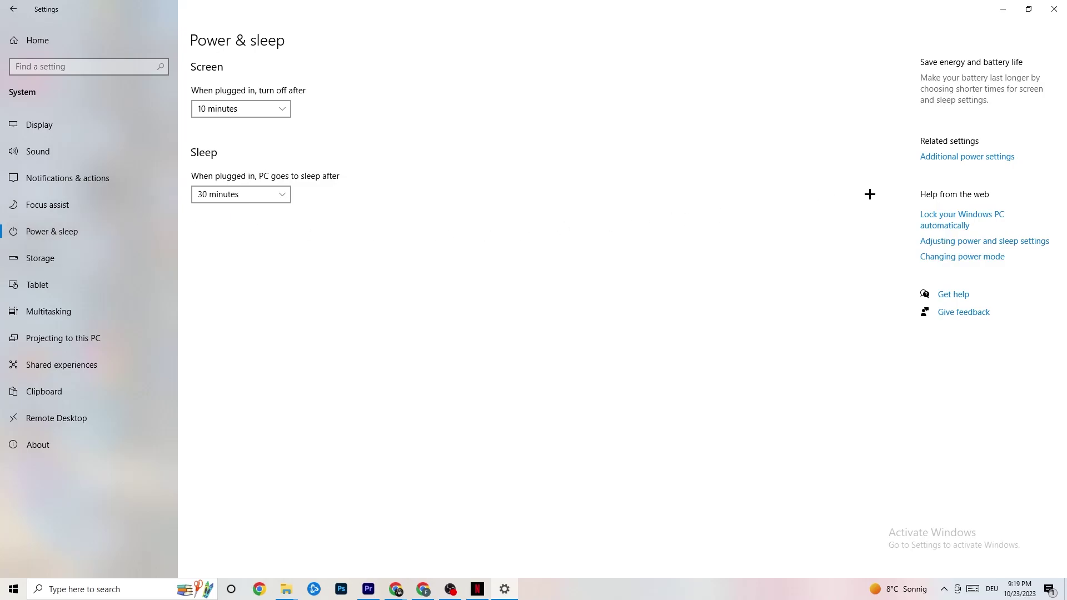
pyautogui.click(952, 160)
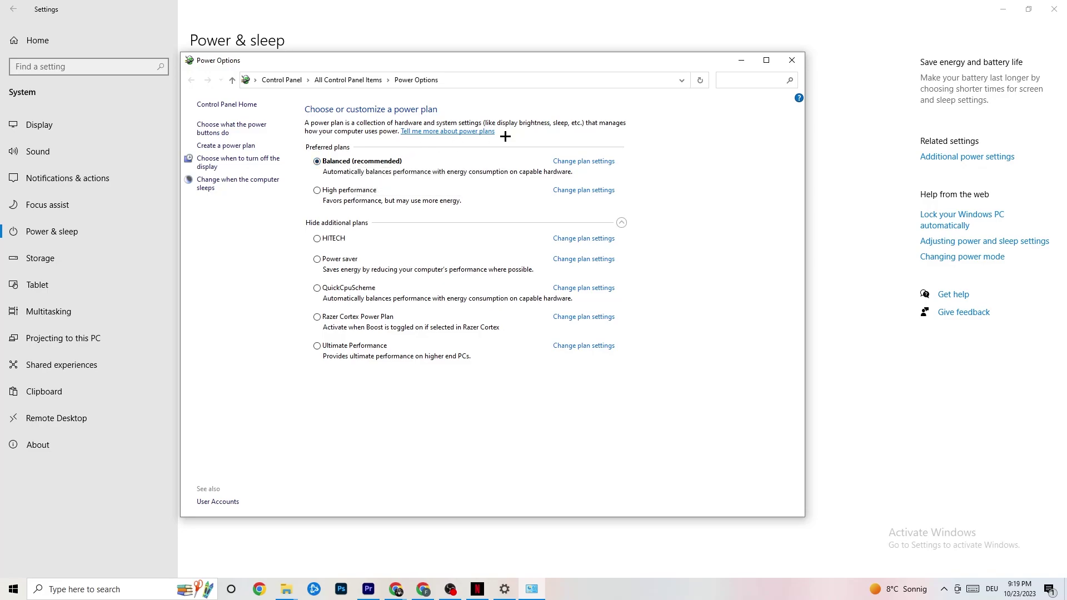
pyautogui.click(794, 62)
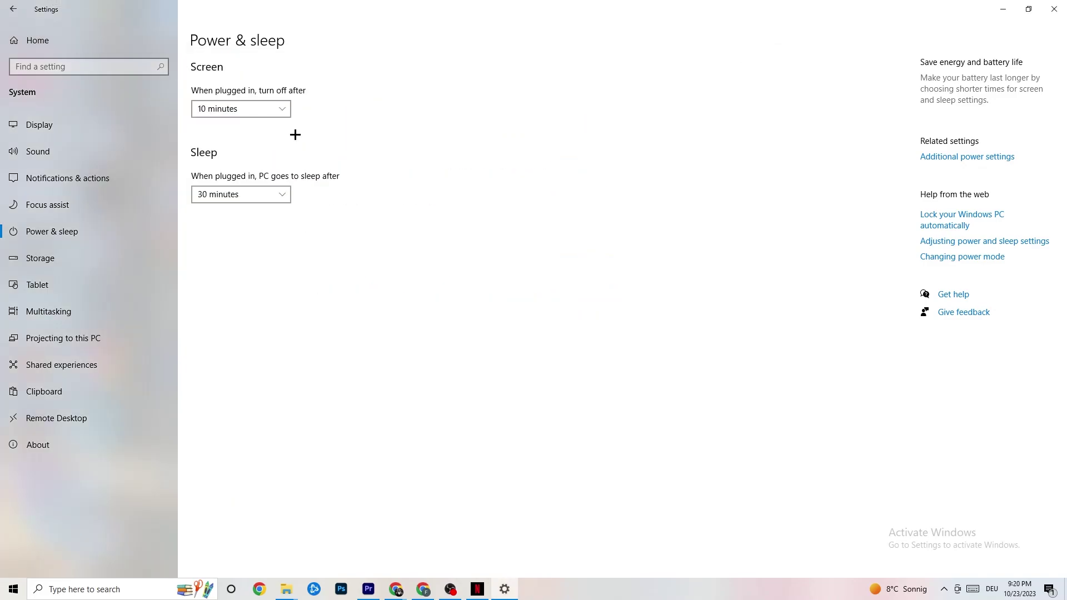
pyautogui.click(17, 8)
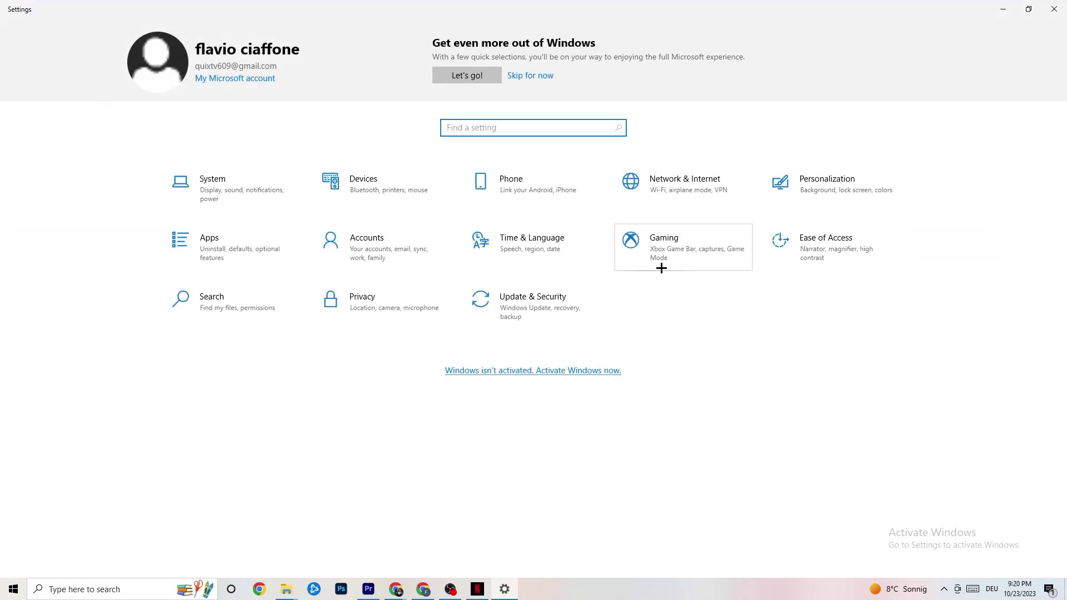
# - Open the Gaming settings and check the Xbox Game Bar switch and its keyboard shortcuts
pyautogui.click(677, 260)
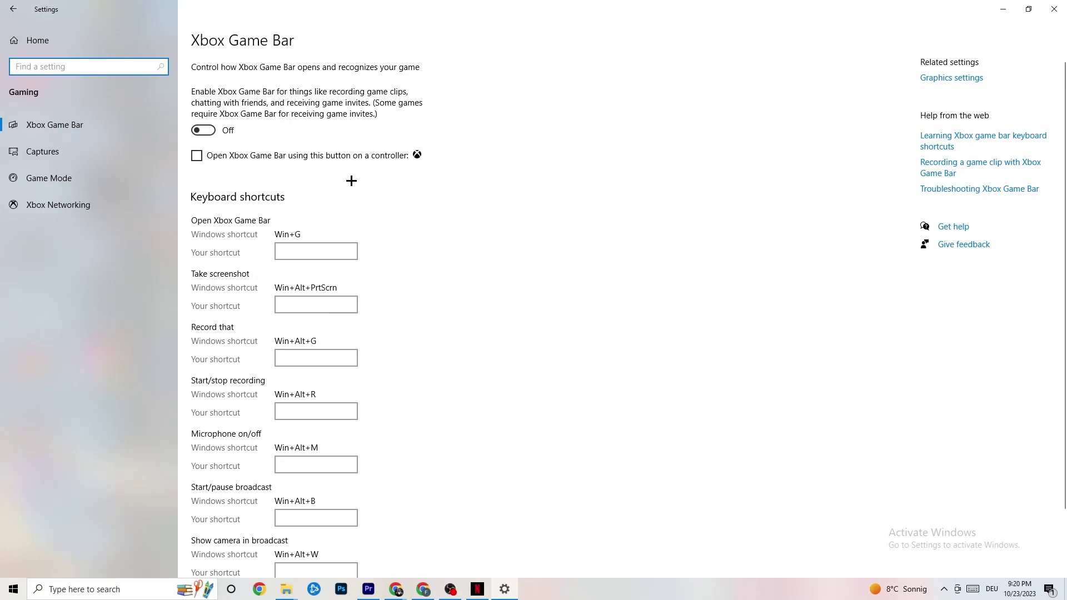
pyautogui.scroll(-2, 351, 180)
pyautogui.scroll(2, 405, 319)
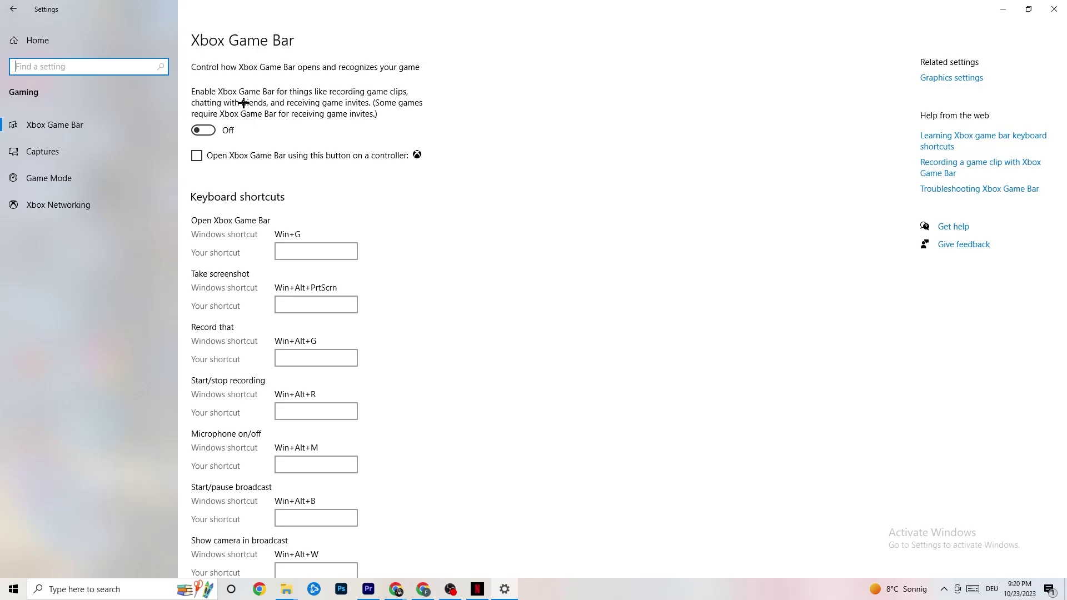
pyautogui.click(229, 131)
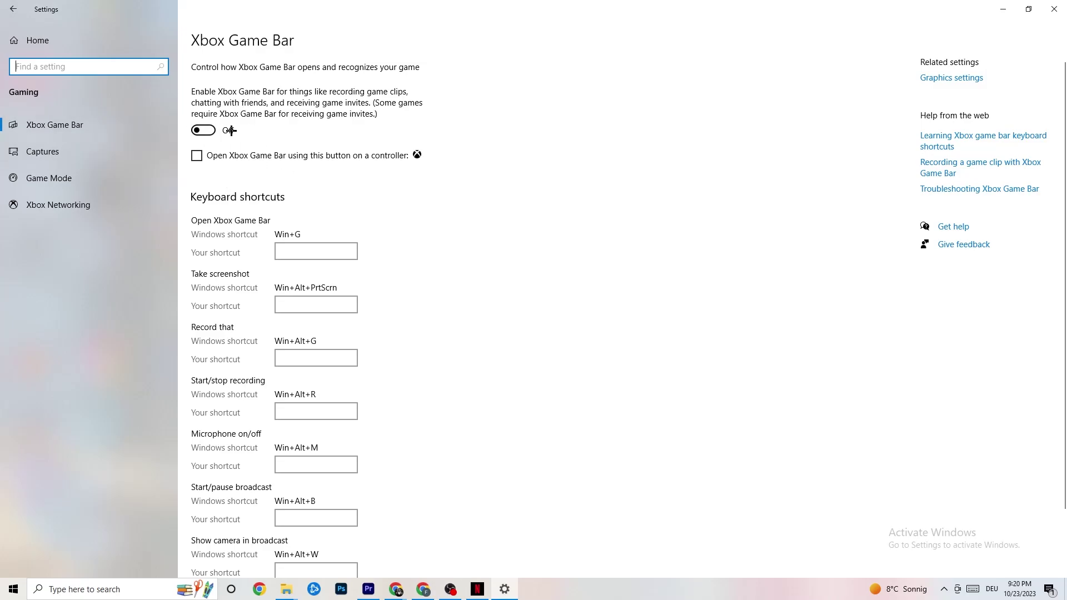
# - Examine the Captures recording options and the Game Mode switch in the Gaming settings
pyautogui.click(89, 151)
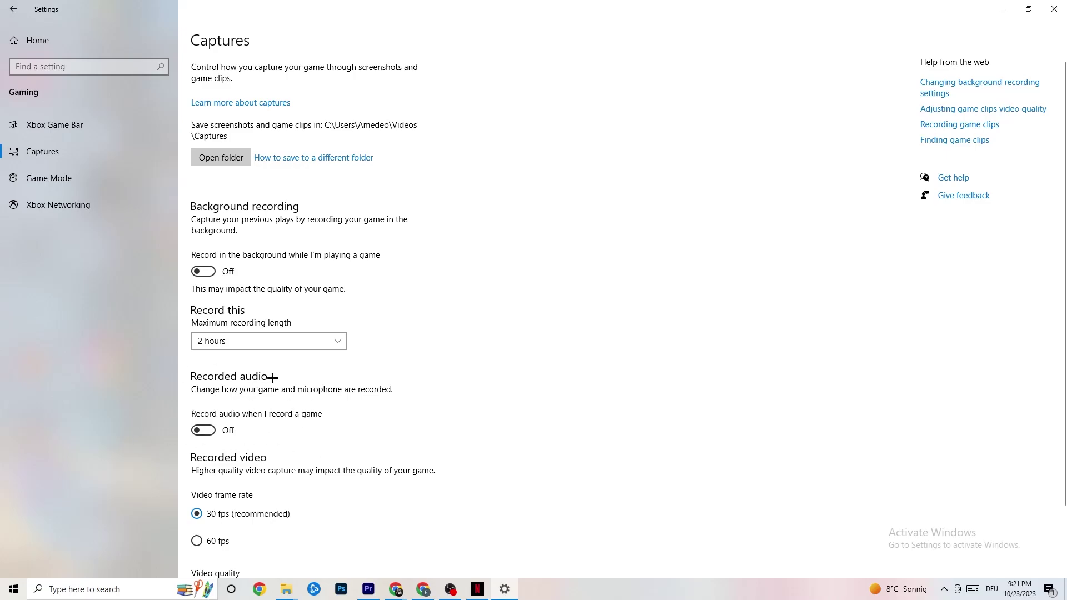
pyautogui.scroll(-3, 290, 398)
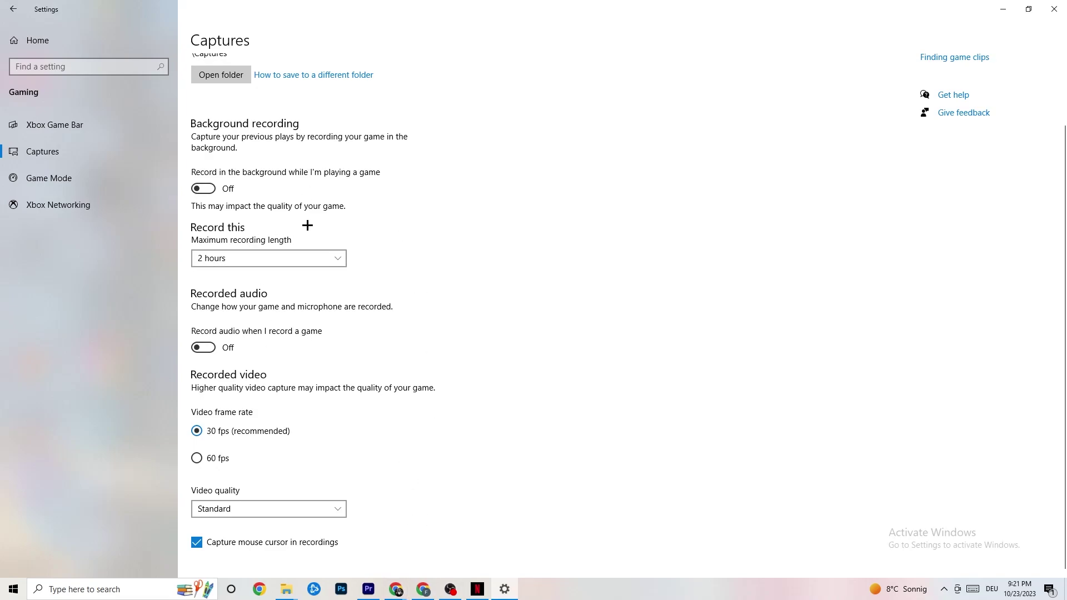
pyautogui.click(81, 183)
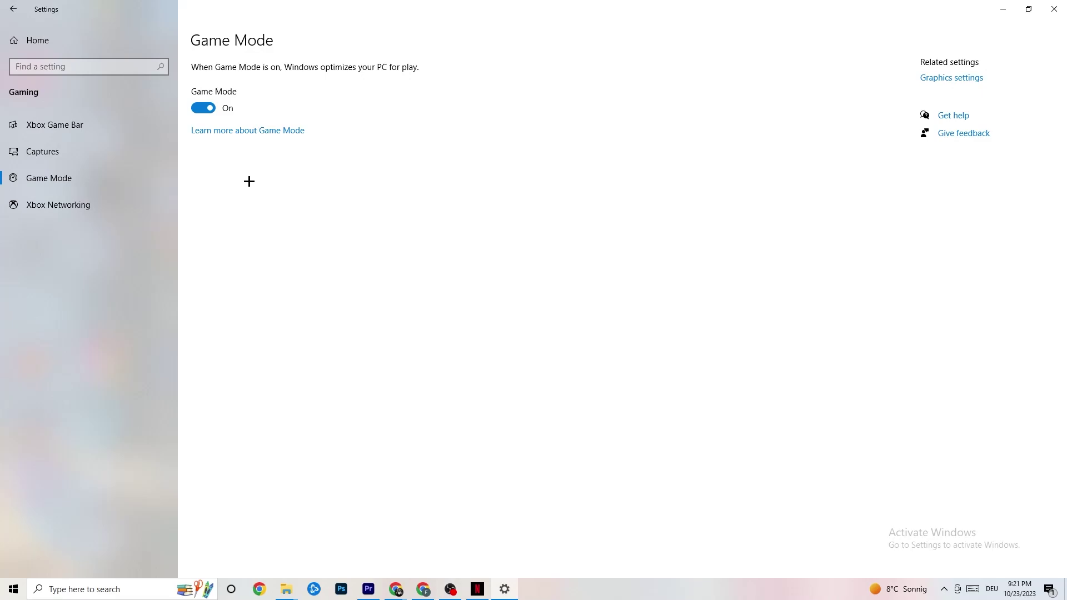
pyautogui.click(16, 9)
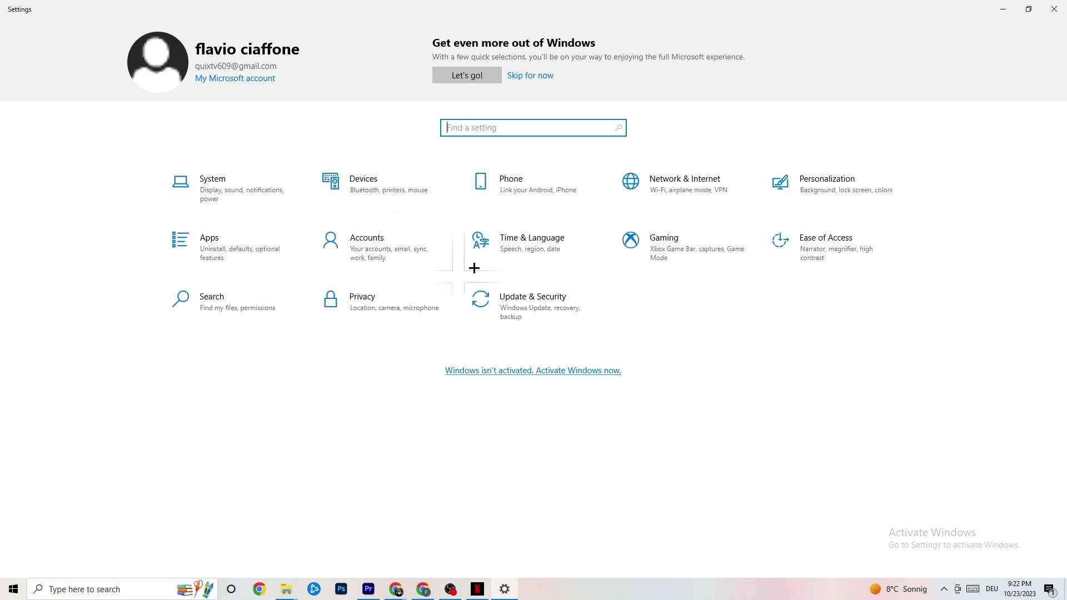
# - Review the Windows Update status and the Troubleshoot page under Update & Security, and close Settings
pyautogui.click(550, 315)
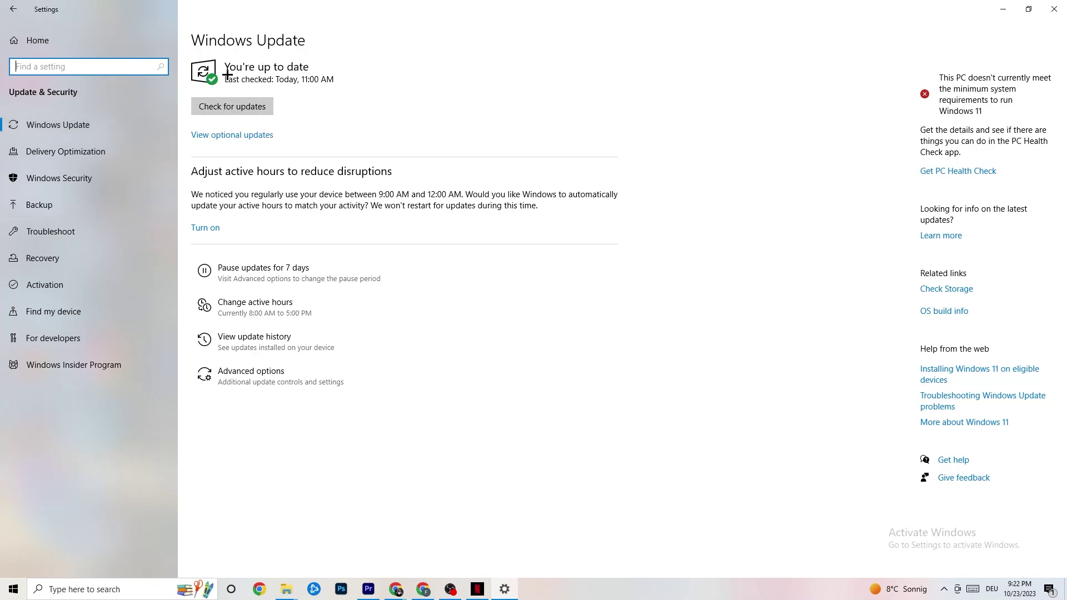
pyautogui.click(321, 79)
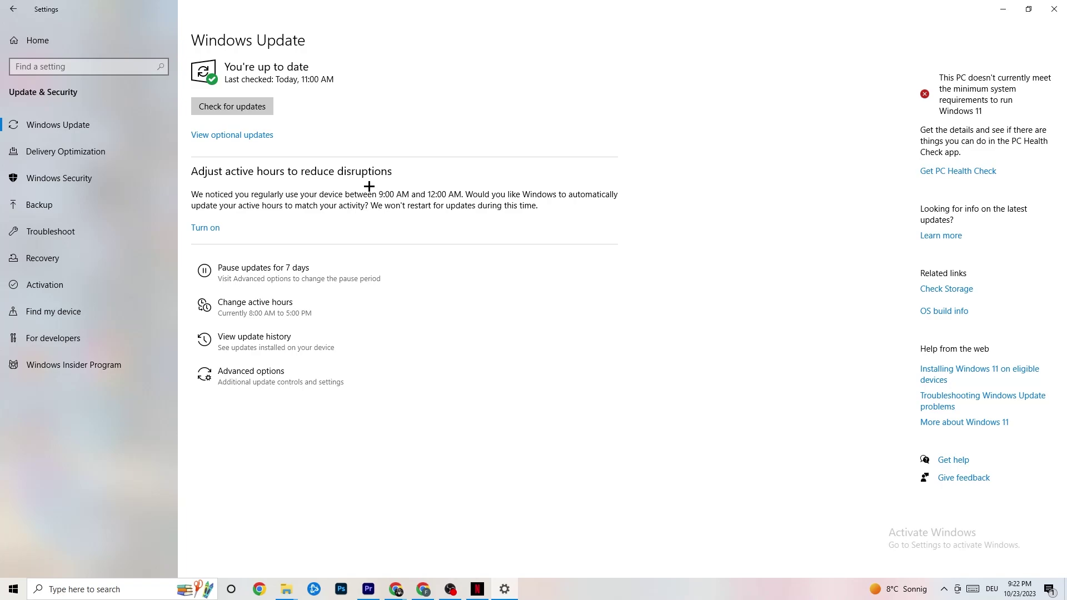
pyautogui.click(87, 235)
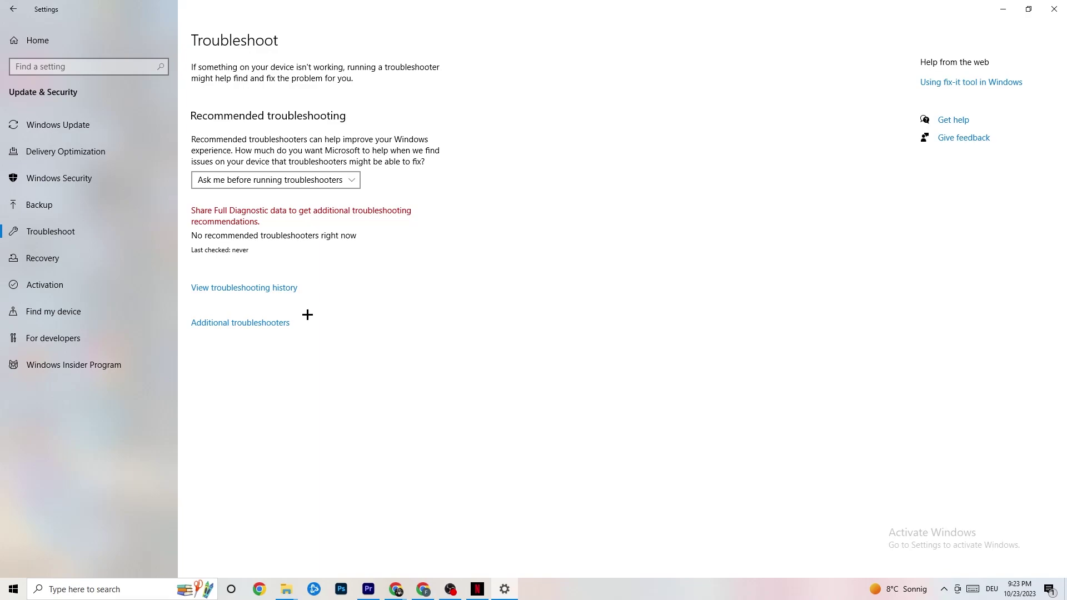
pyautogui.click(1051, 5)
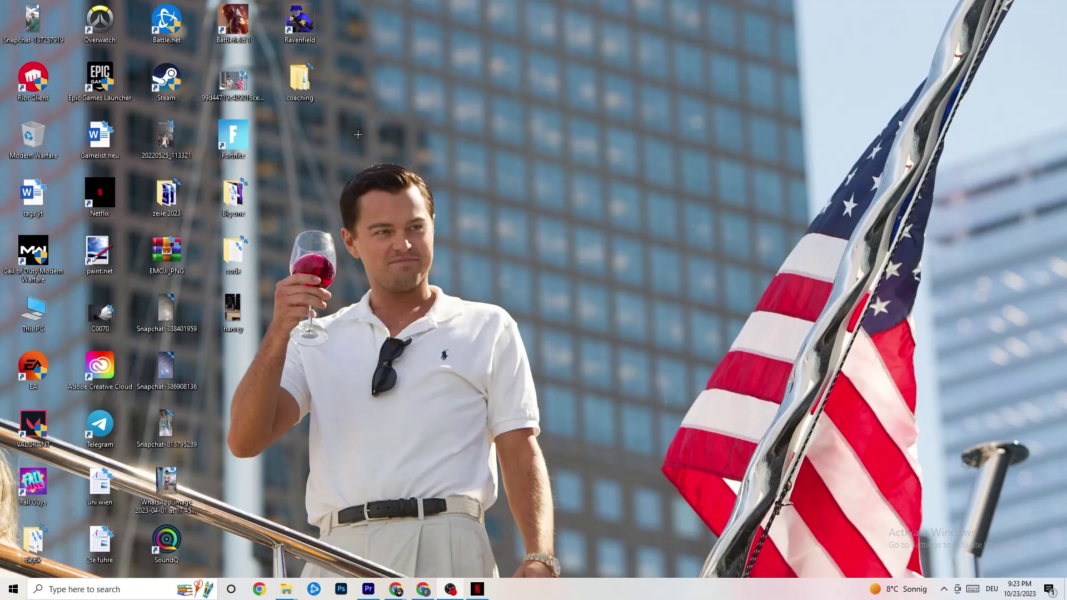
# - Move the Steam shortcut out of the icon columns to an empty area of the desktop
pyautogui.moveTo(167, 82); pyautogui.dragTo(566, 196)
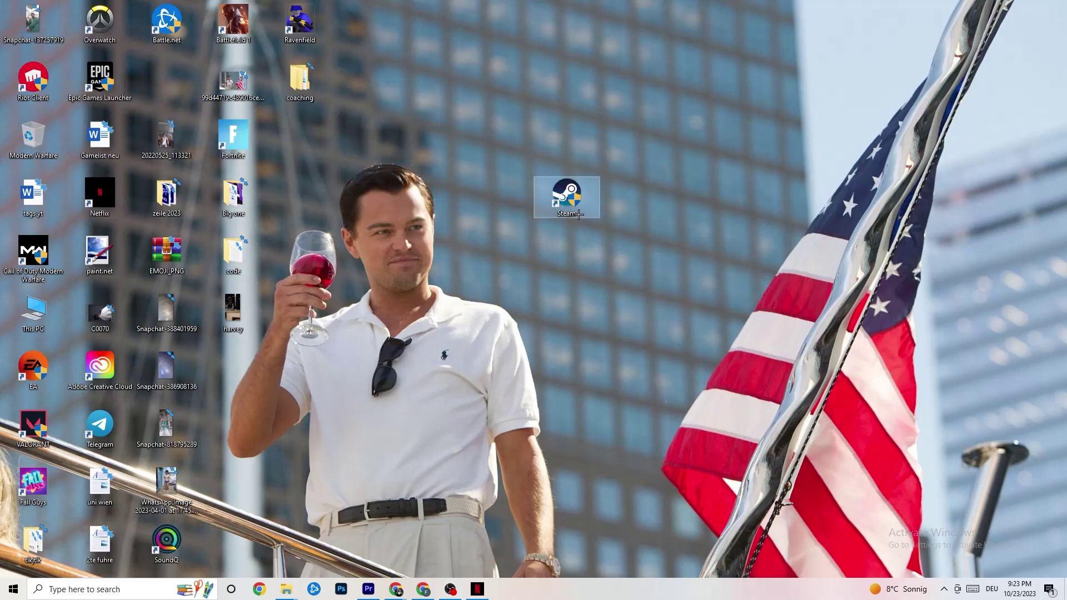
pyautogui.rightClick(566, 202)
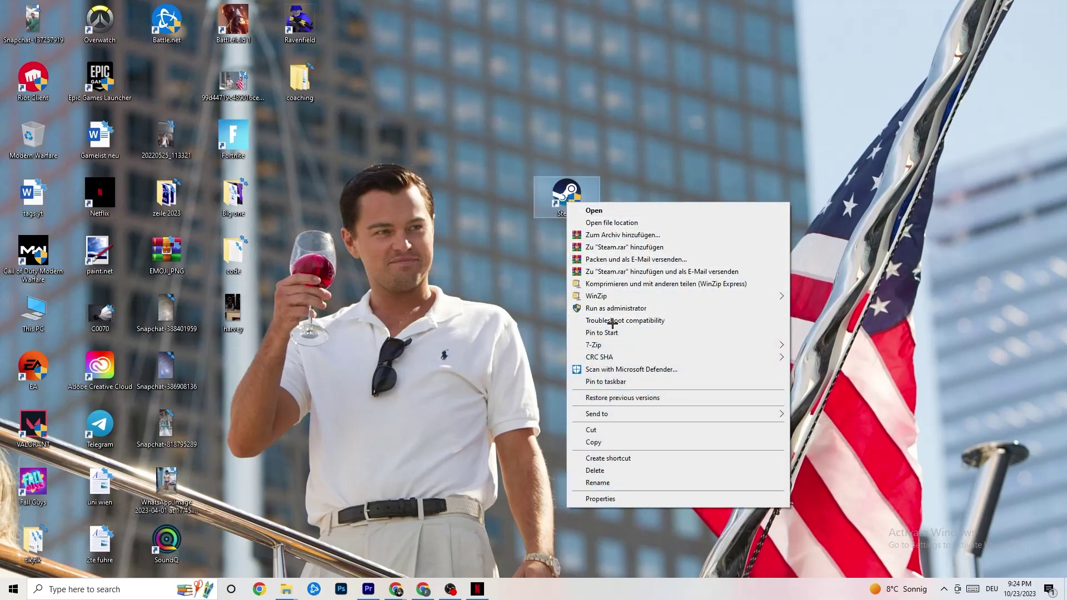
pyautogui.click(464, 280)
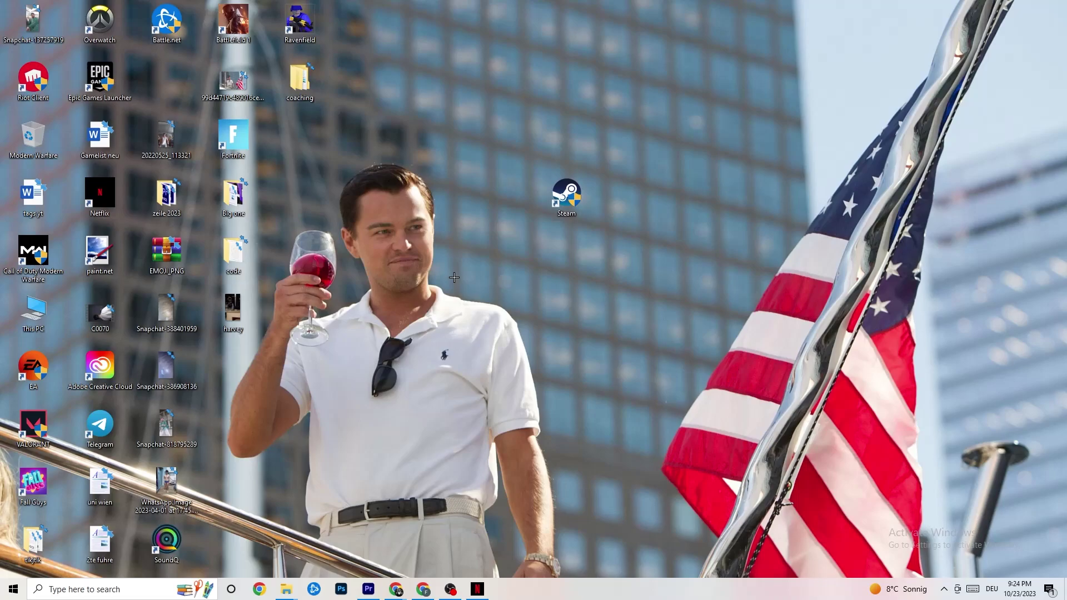
pyautogui.moveTo(559, 198); pyautogui.dragTo(491, 199)
# - Check the compatibility mode choices in the Steam shortcut's properties and accept the existing settings
pyautogui.rightClick(491, 199)
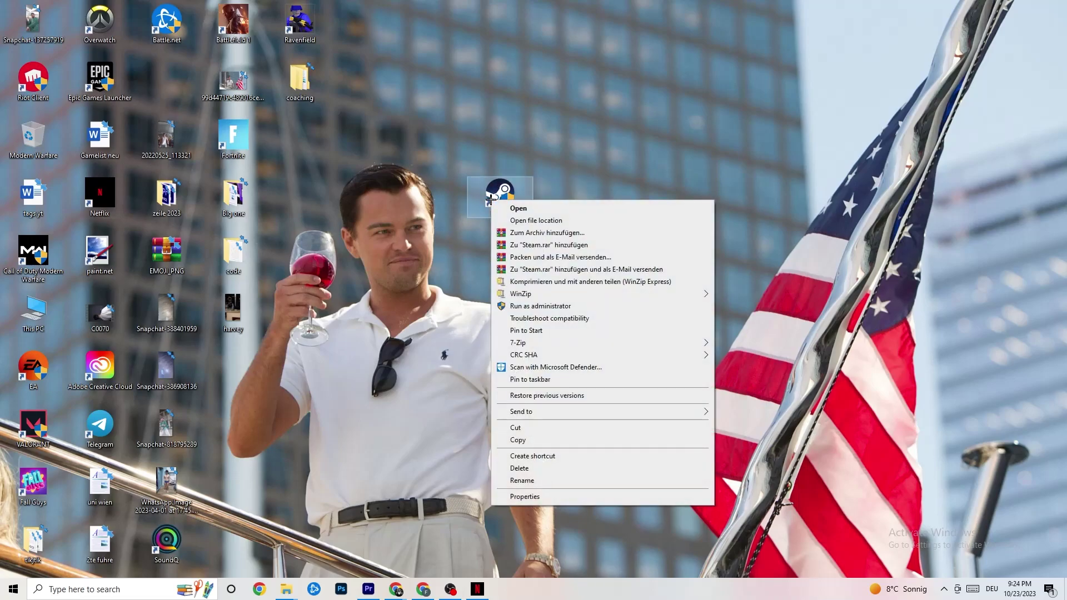
pyautogui.click(543, 496)
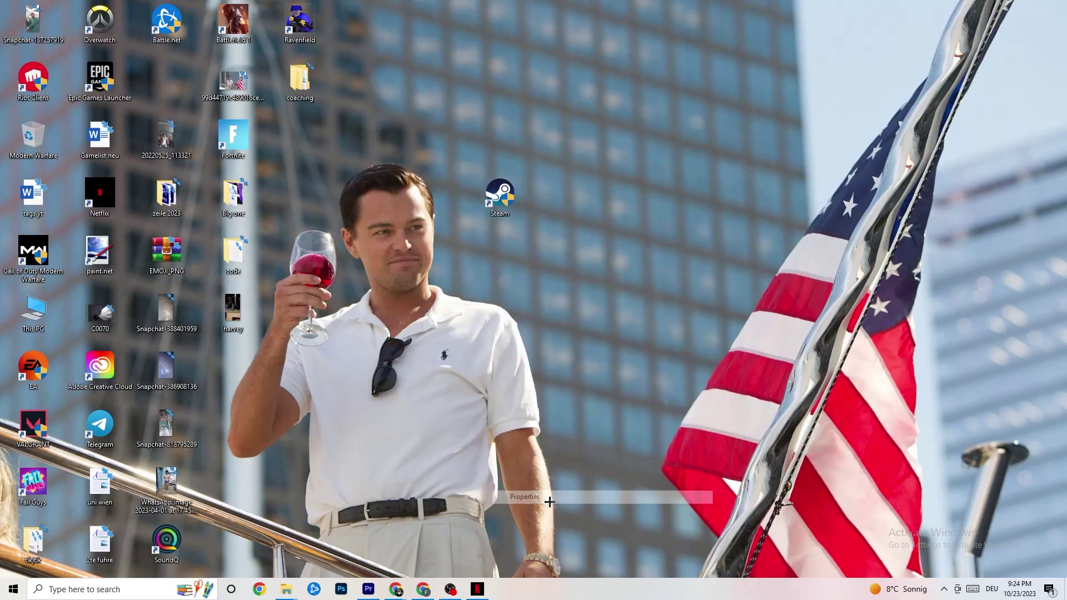
pyautogui.moveTo(583, 201); pyautogui.dragTo(429, 48)
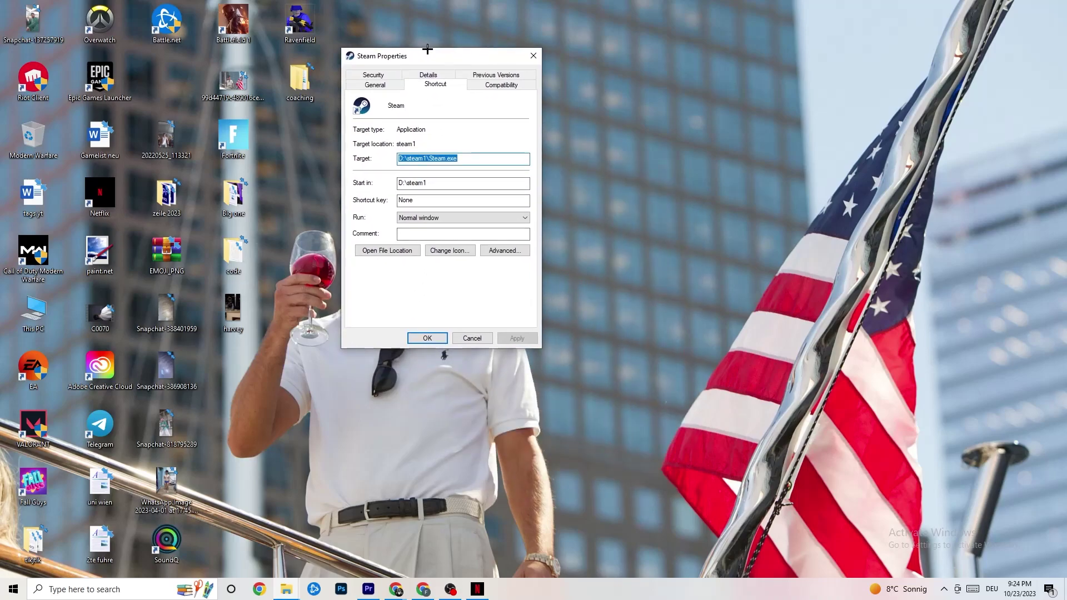
pyautogui.click(486, 85)
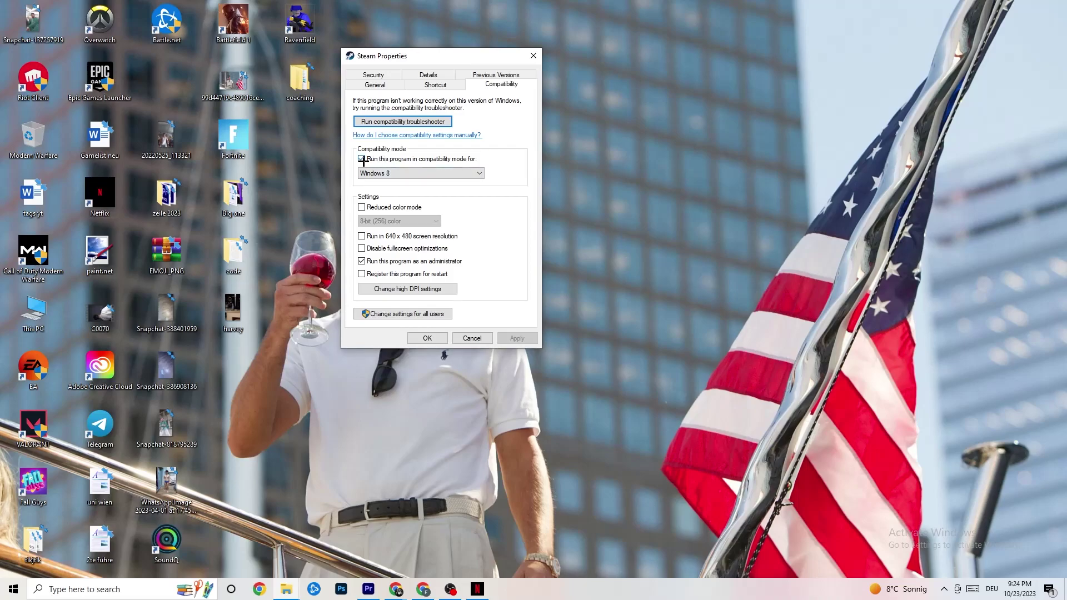
pyautogui.click(457, 173)
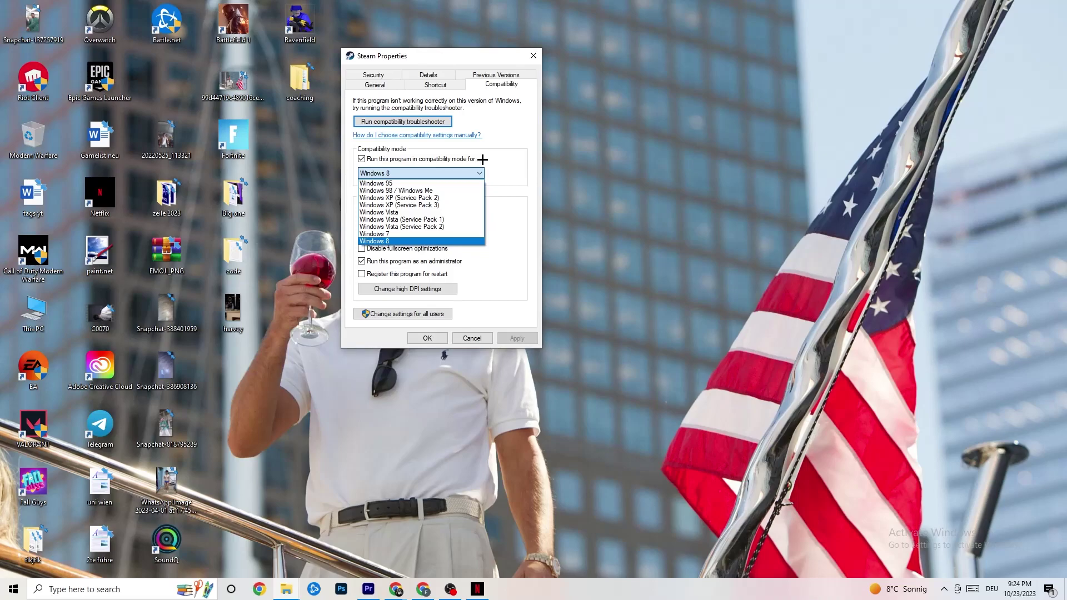
pyautogui.click(483, 158)
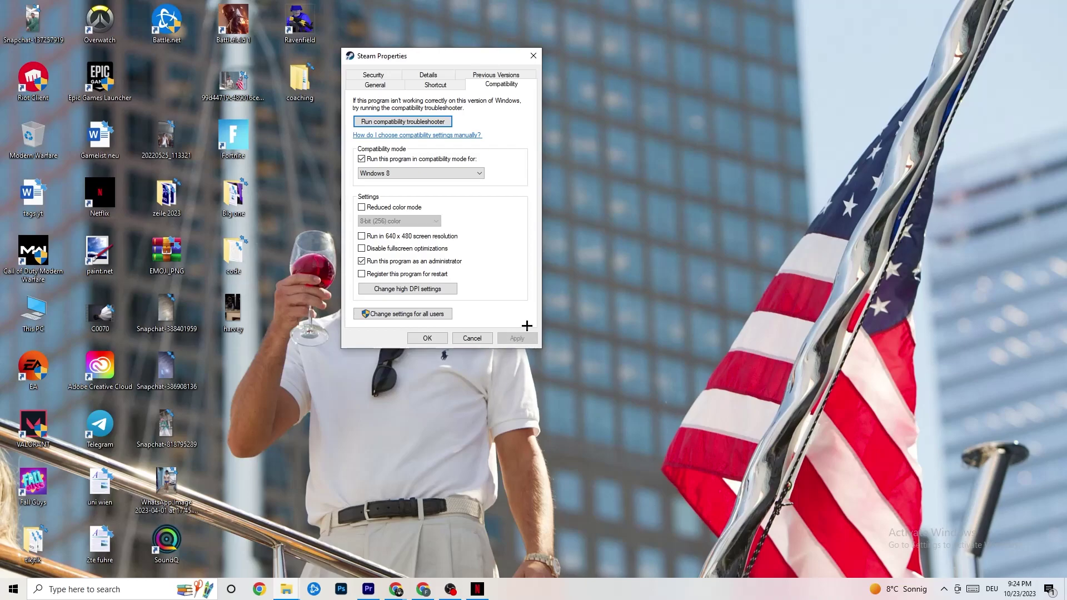
pyautogui.click(428, 337)
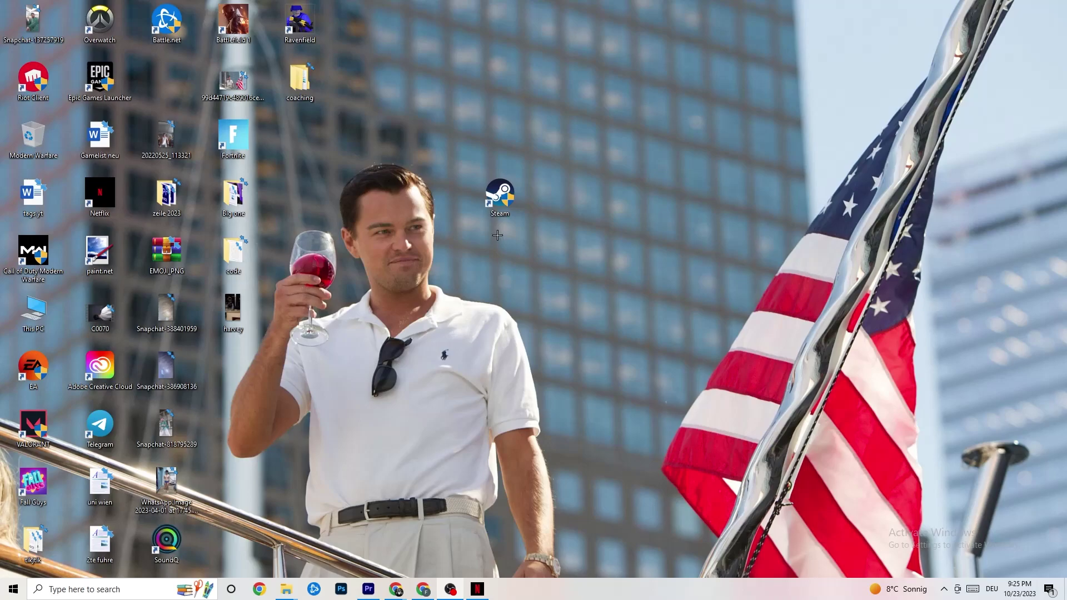
pyautogui.rightClick(517, 210)
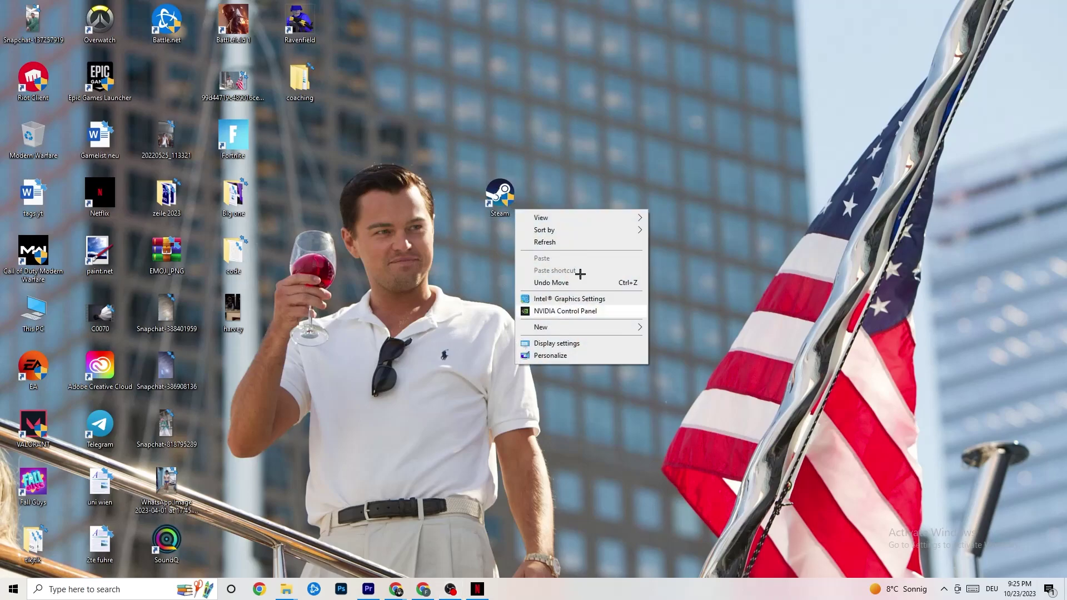
pyautogui.rightClick(532, 112)
pyautogui.click(411, 22)
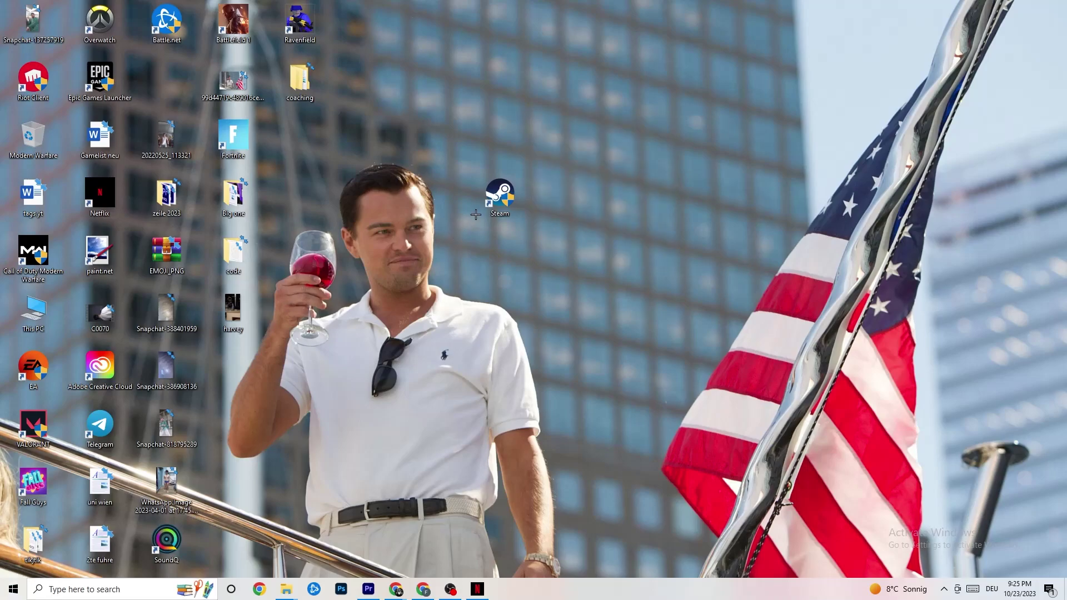
pyautogui.click(499, 197)
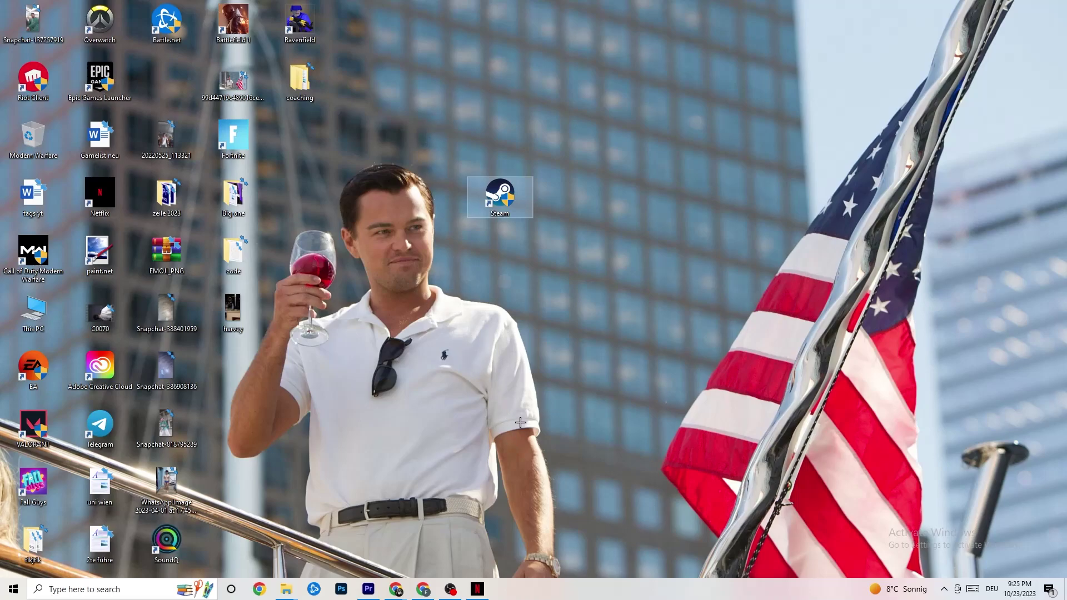
# - Open Task Manager and maximize its window to show the full process list
pyautogui.rightClick(592, 596)
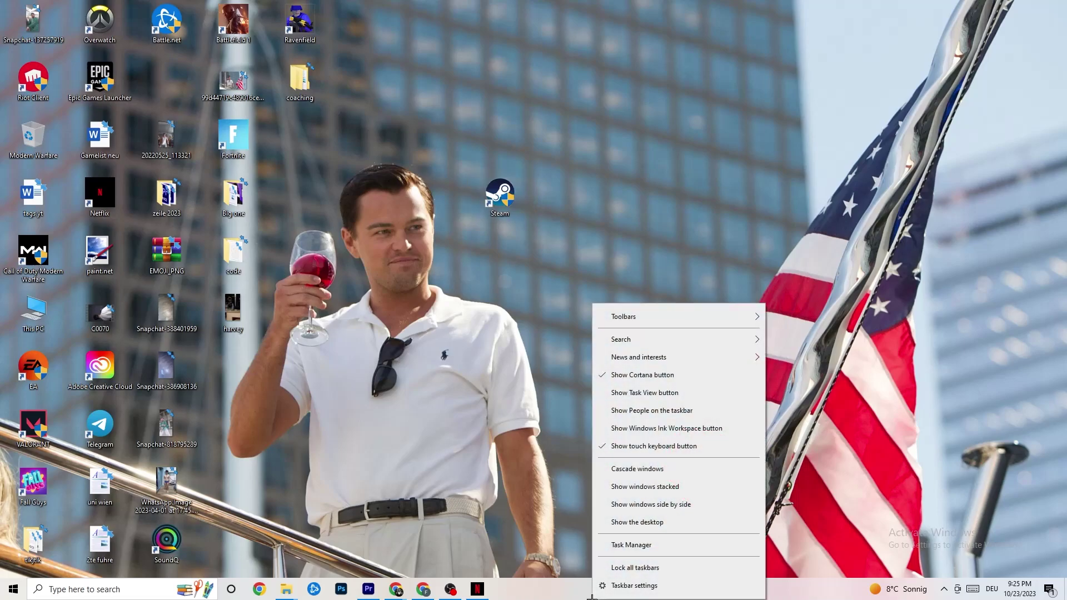
pyautogui.click(653, 545)
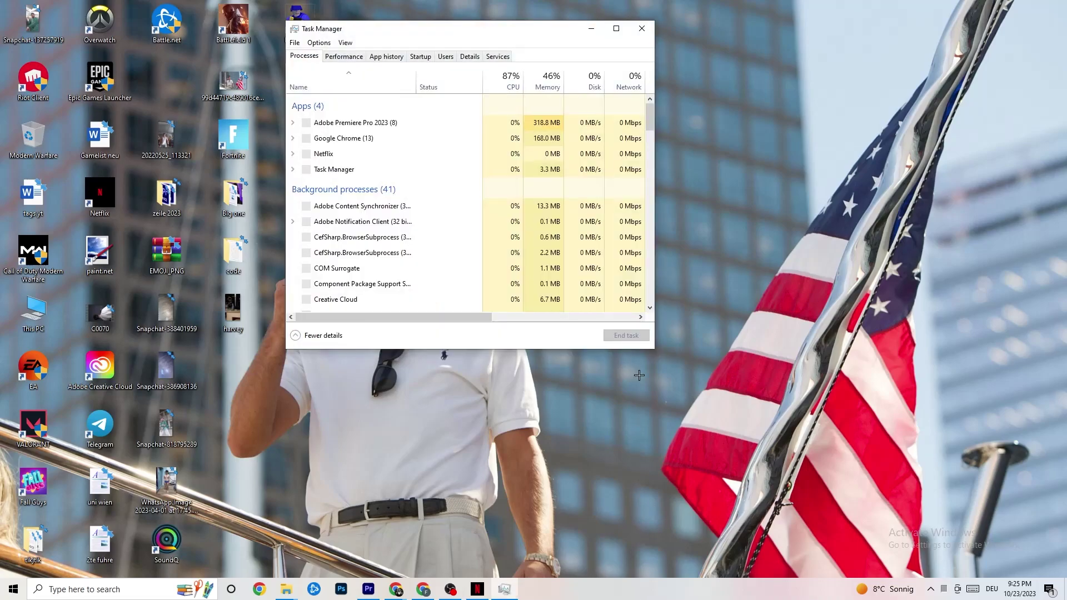
pyautogui.doubleClick(615, 31)
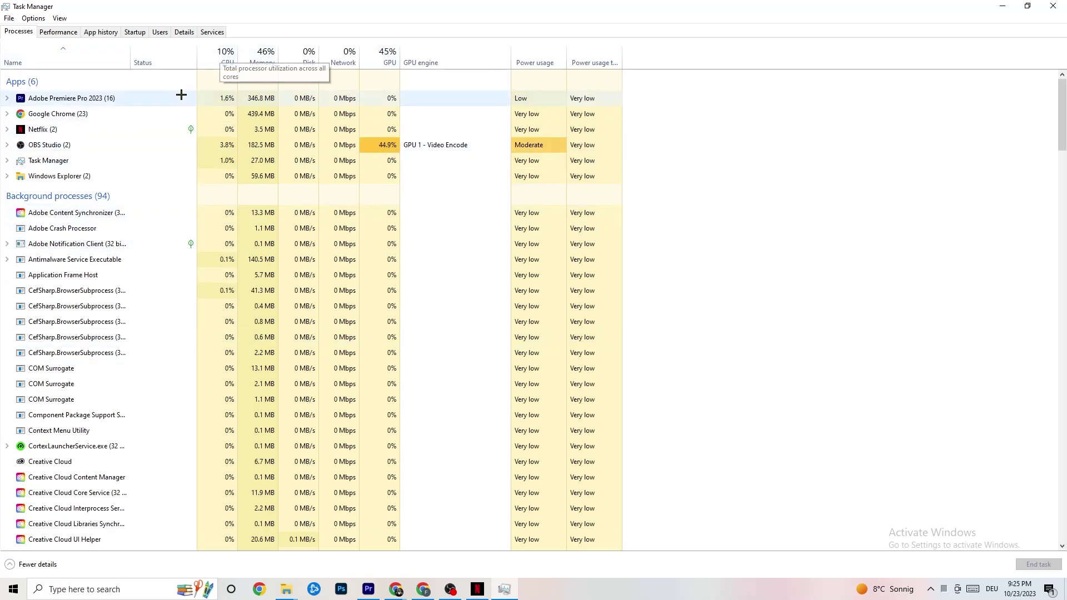
# - Check the End task option for the Windows Explorer process and the Disable option for the Pivot Software startup entry
pyautogui.rightClick(70, 177)
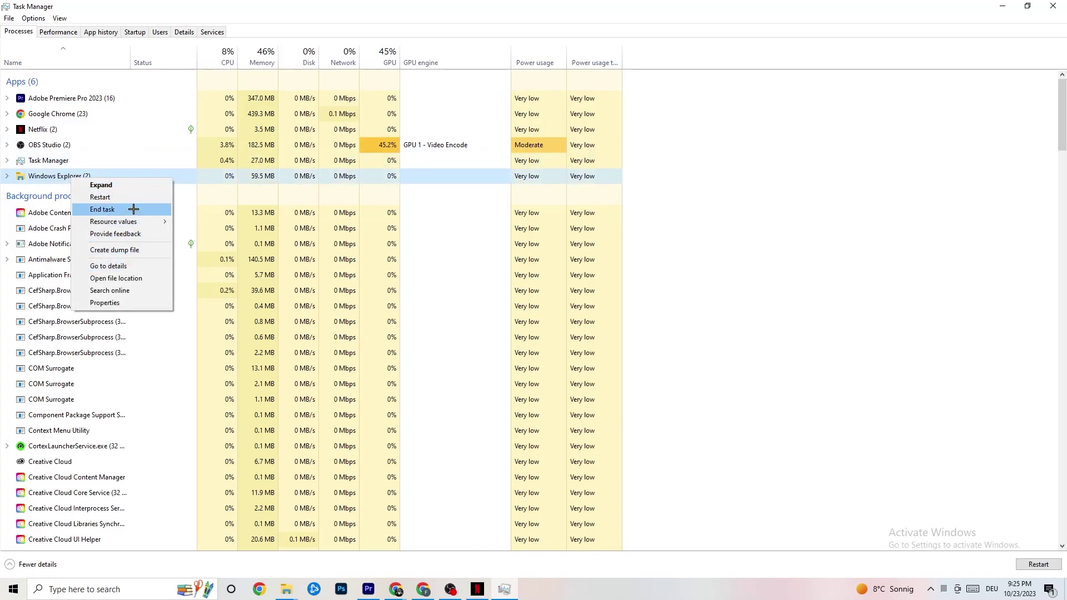
pyautogui.click(428, 188)
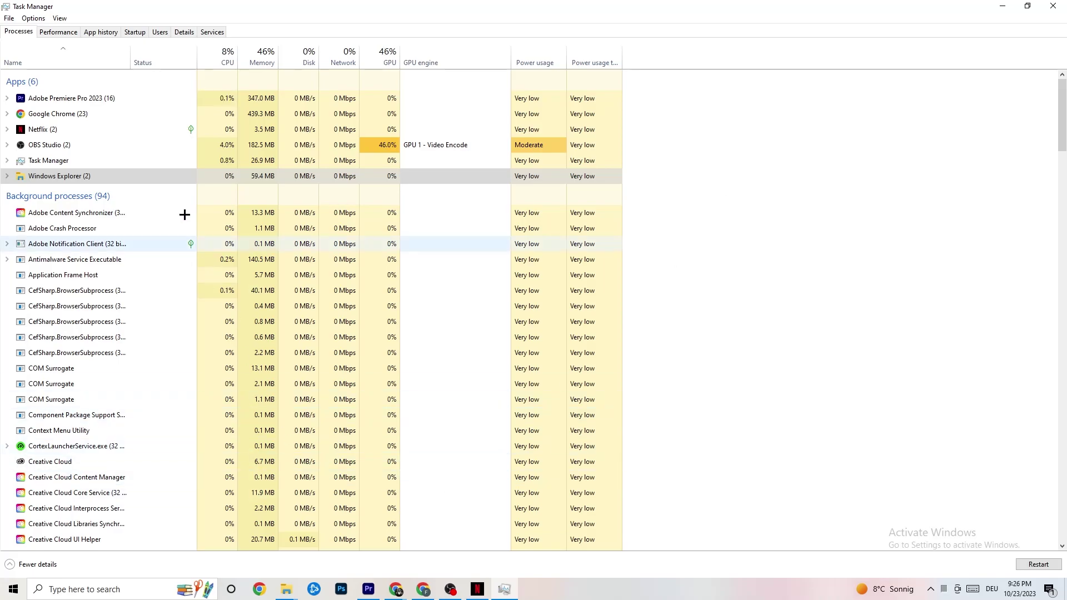
pyautogui.click(135, 31)
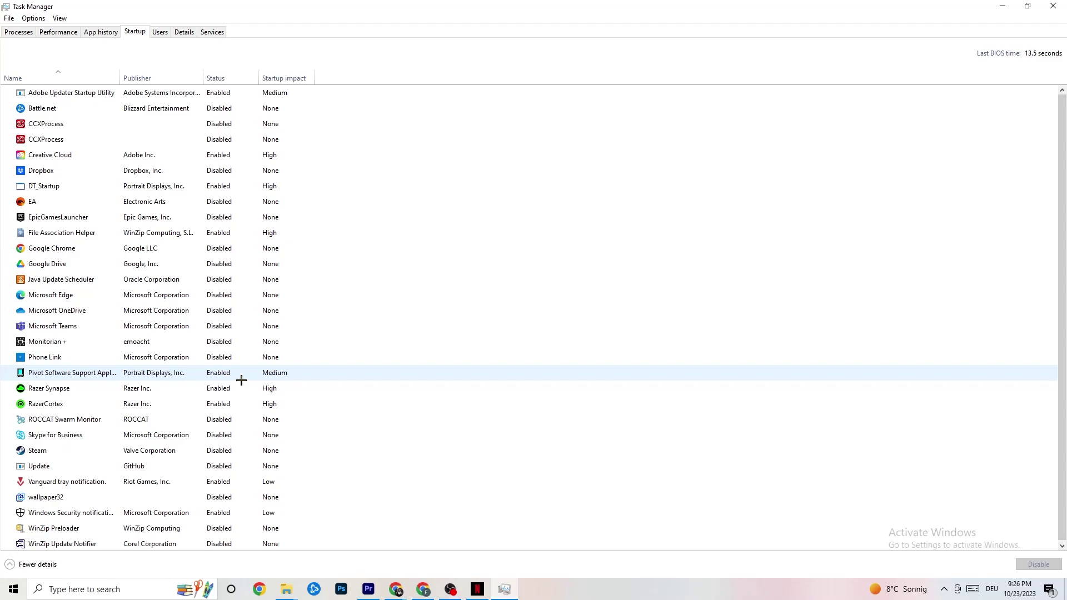
pyautogui.rightClick(215, 372)
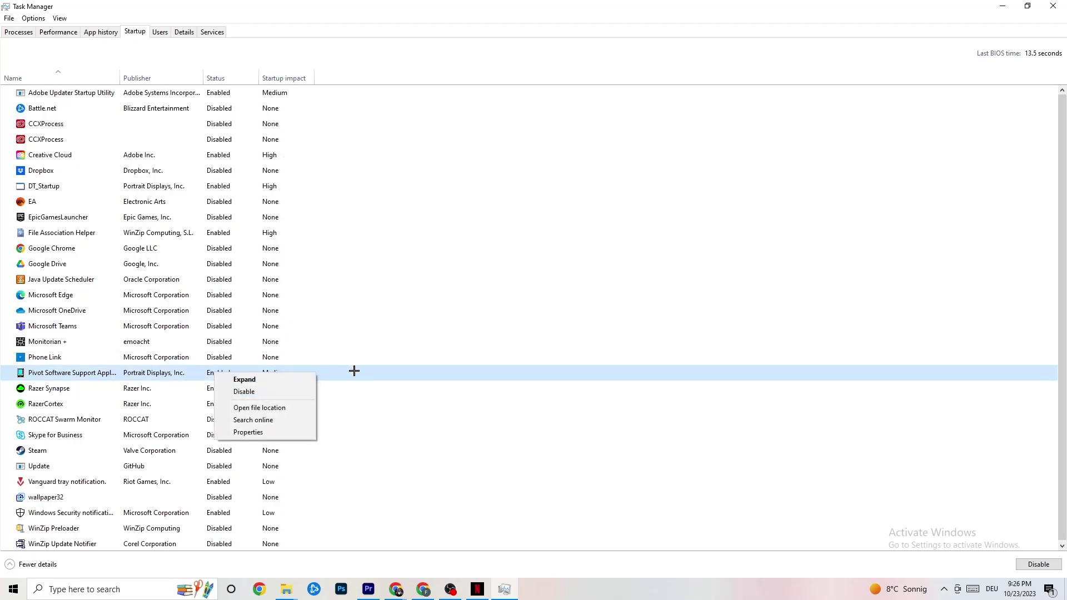
# - Examine the priority choices for the Adobe Premiere Pro process in the detailed process list, and close Task Manager
pyautogui.click(183, 33)
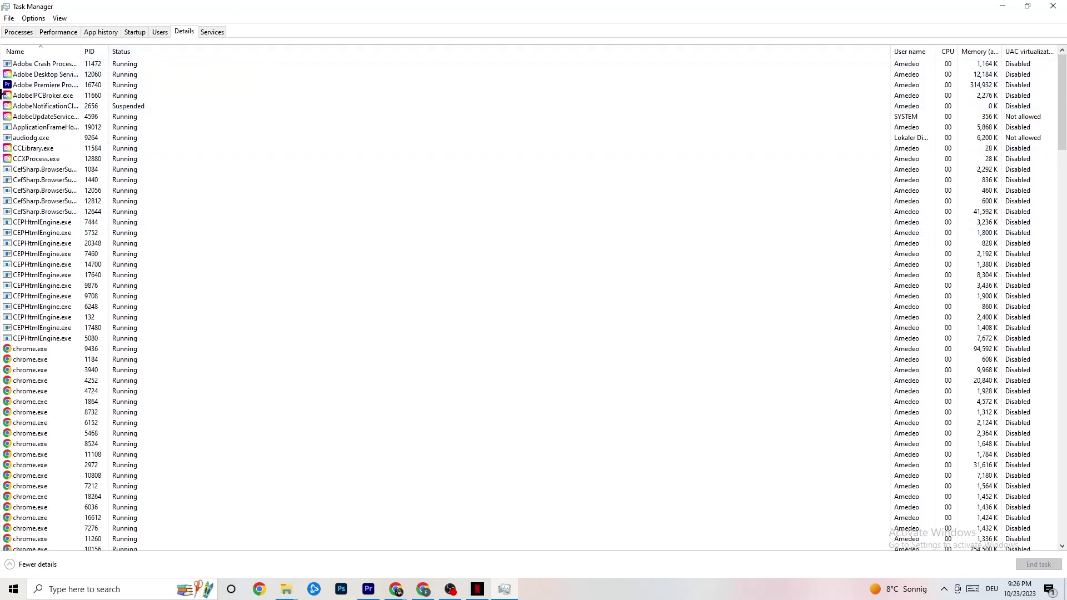
pyautogui.rightClick(46, 89)
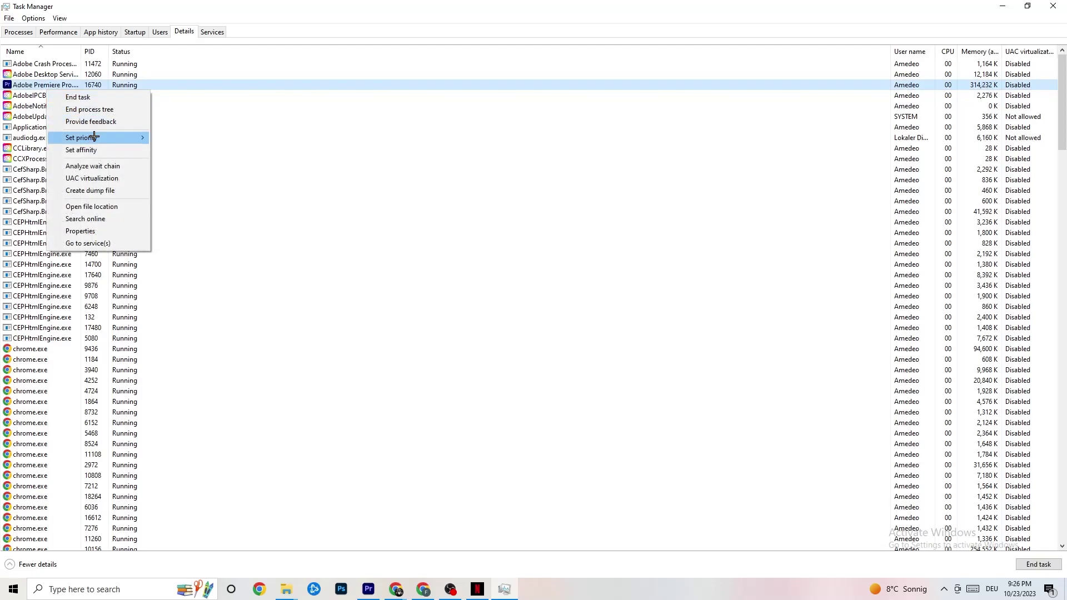
pyautogui.moveTo(95, 137)
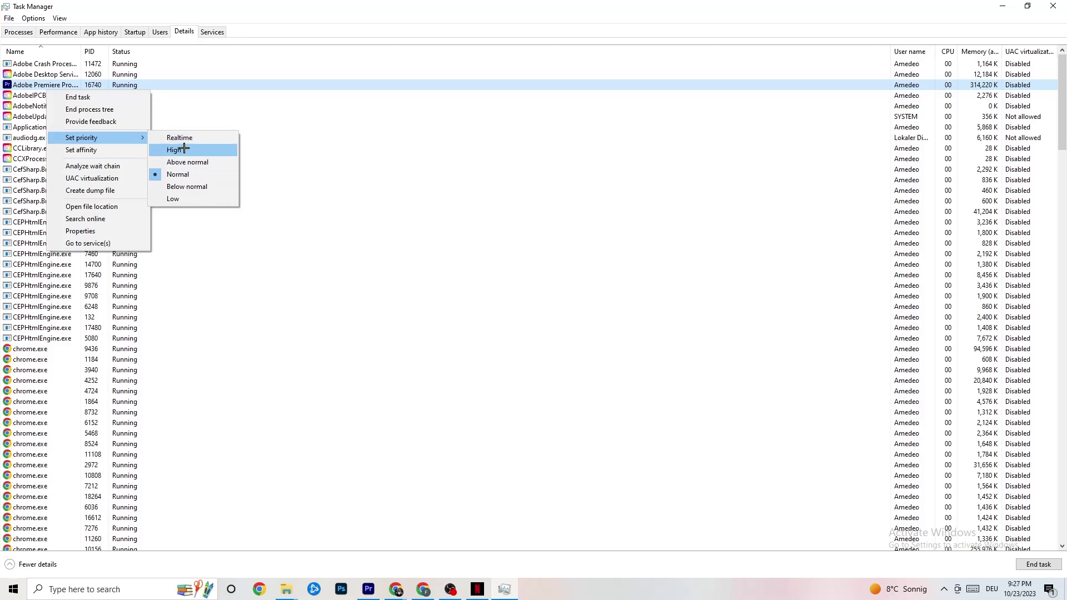
pyautogui.click(319, 106)
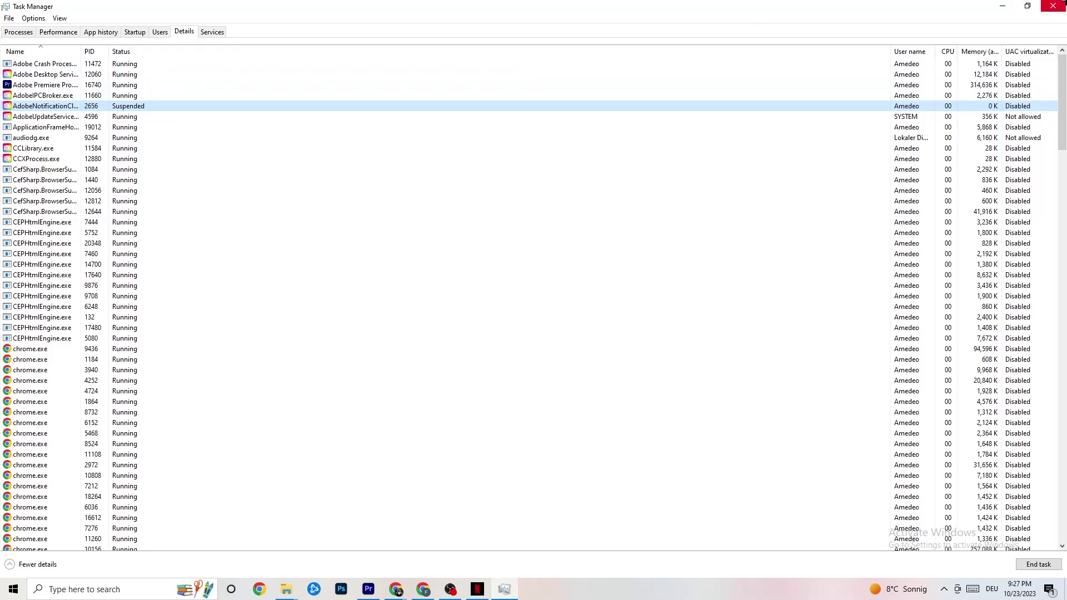
pyautogui.click(1053, 6)
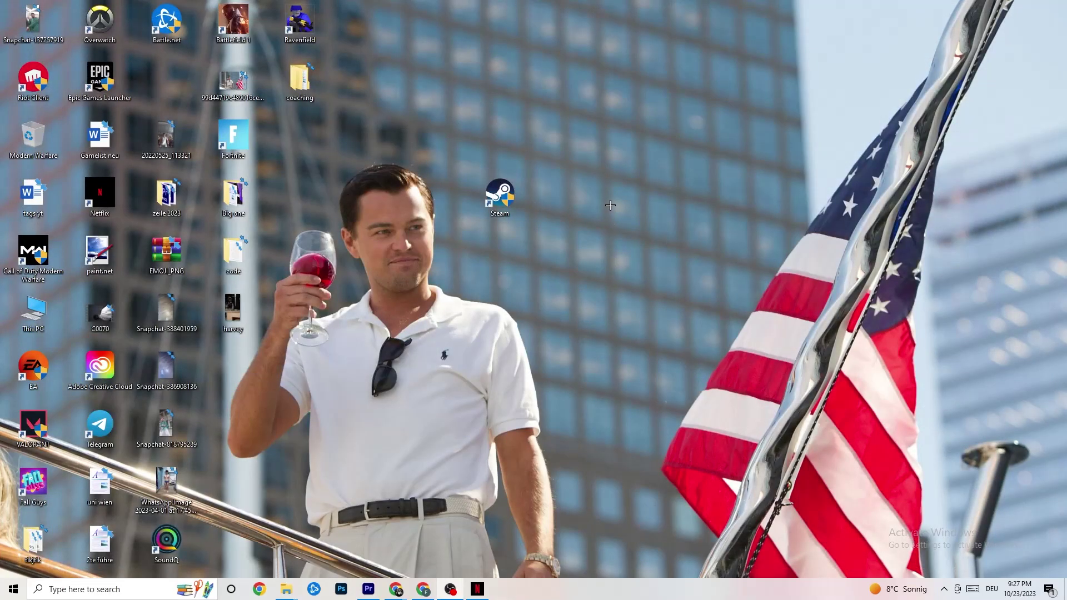
# - Review the resolution and image preview settings in NVIDIA Control Panel, and close it
pyautogui.rightClick(598, 105)
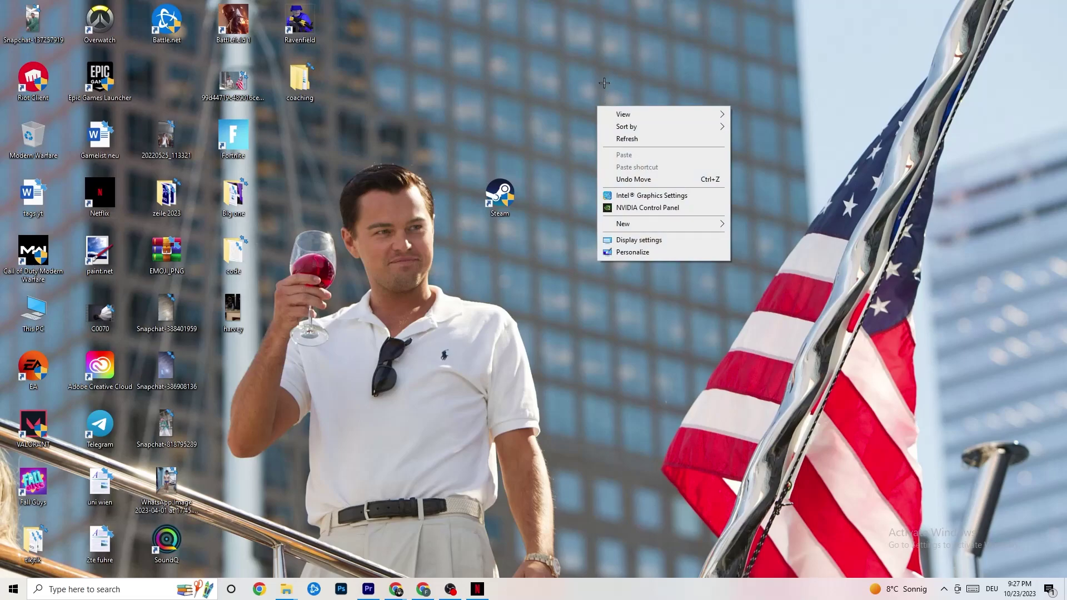
pyautogui.click(631, 209)
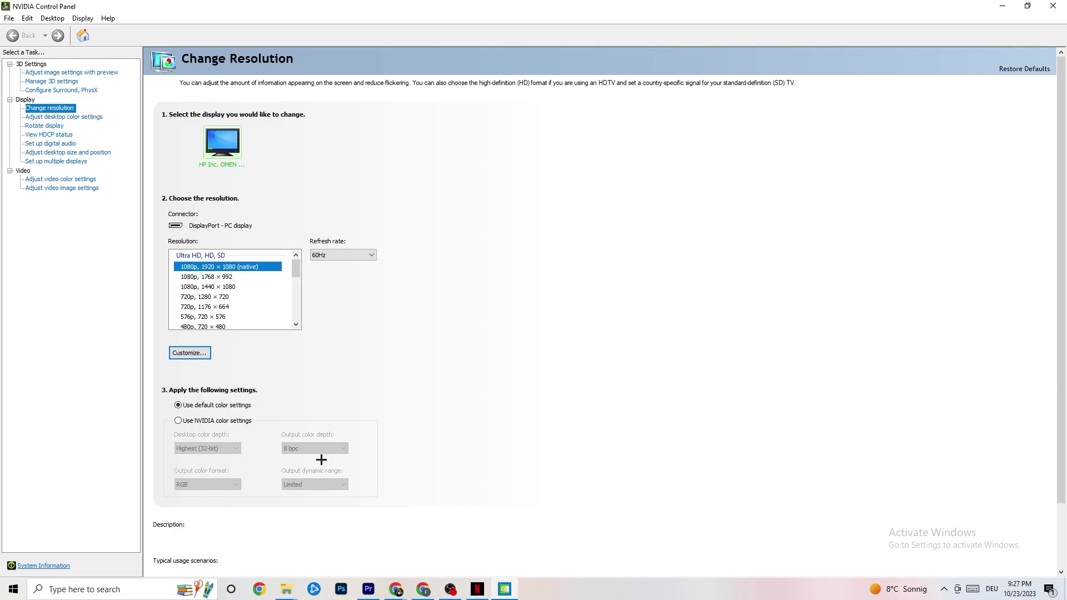
pyautogui.click(59, 73)
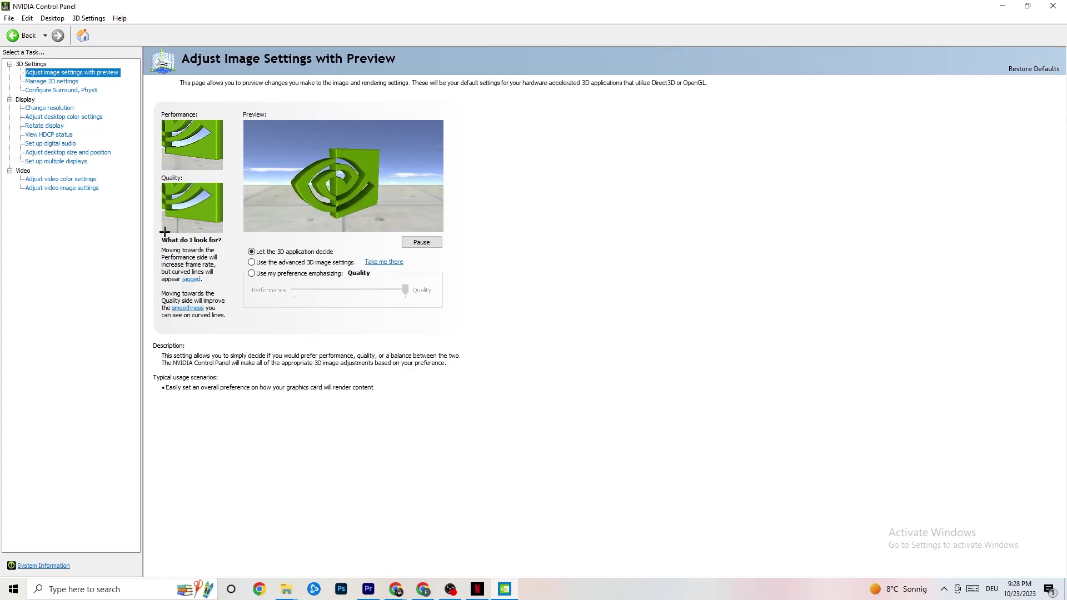
pyautogui.click(38, 108)
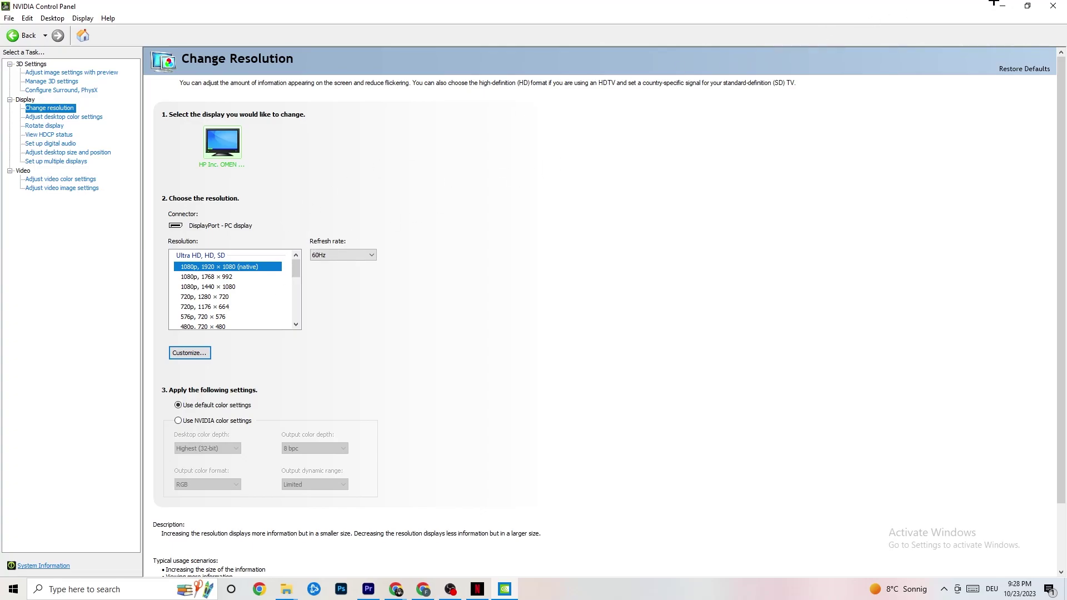
pyautogui.click(1002, 5)
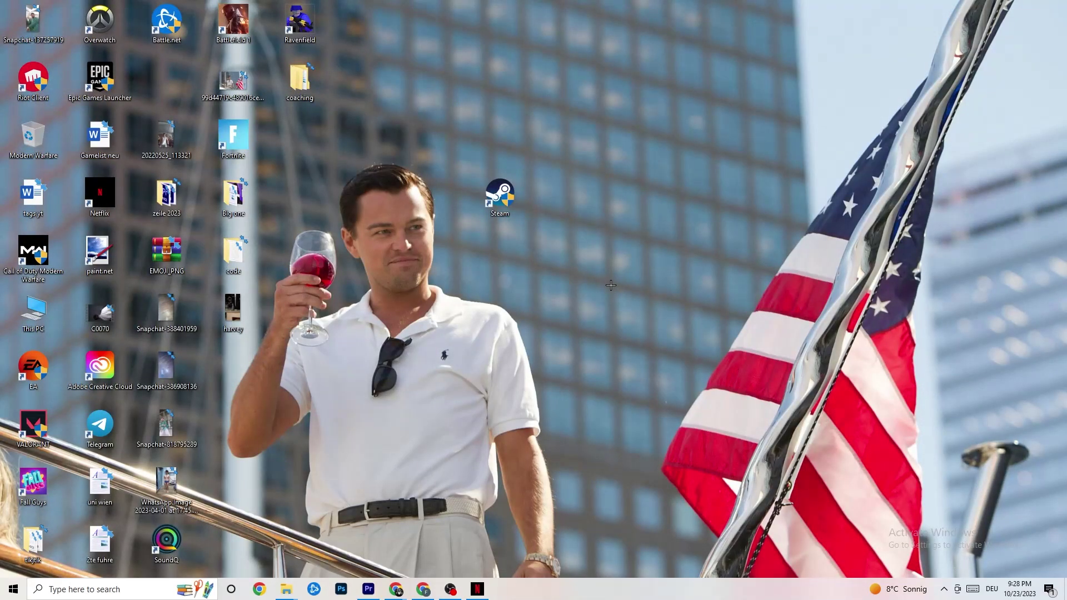